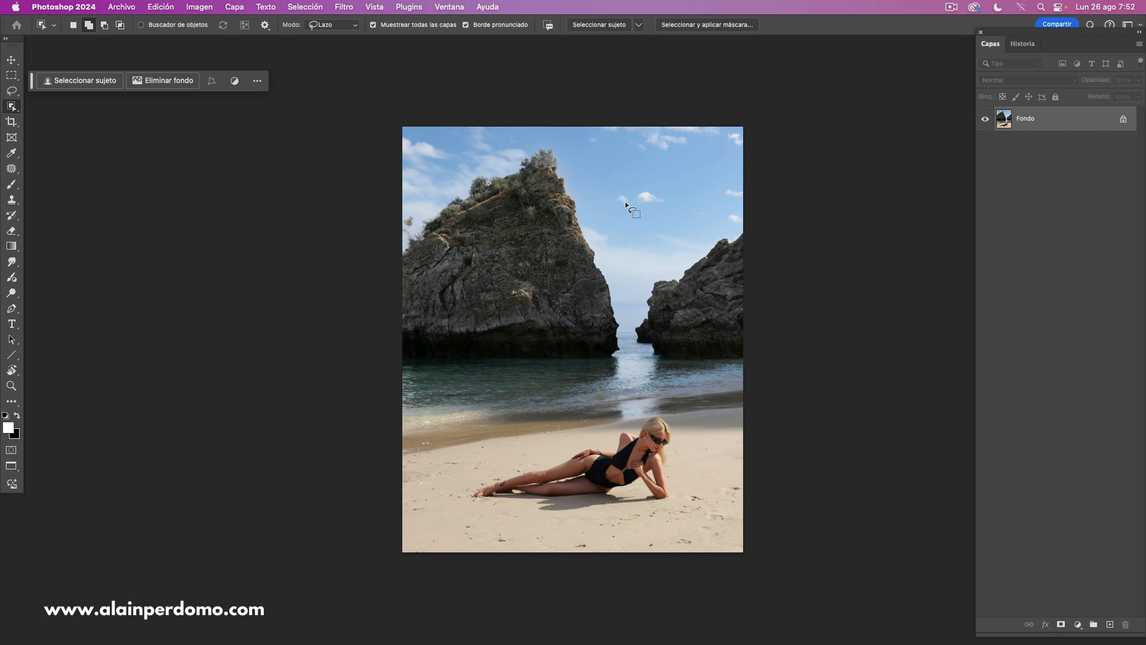
- Duplicate the background layer
scroll(603, 221, down, 2)
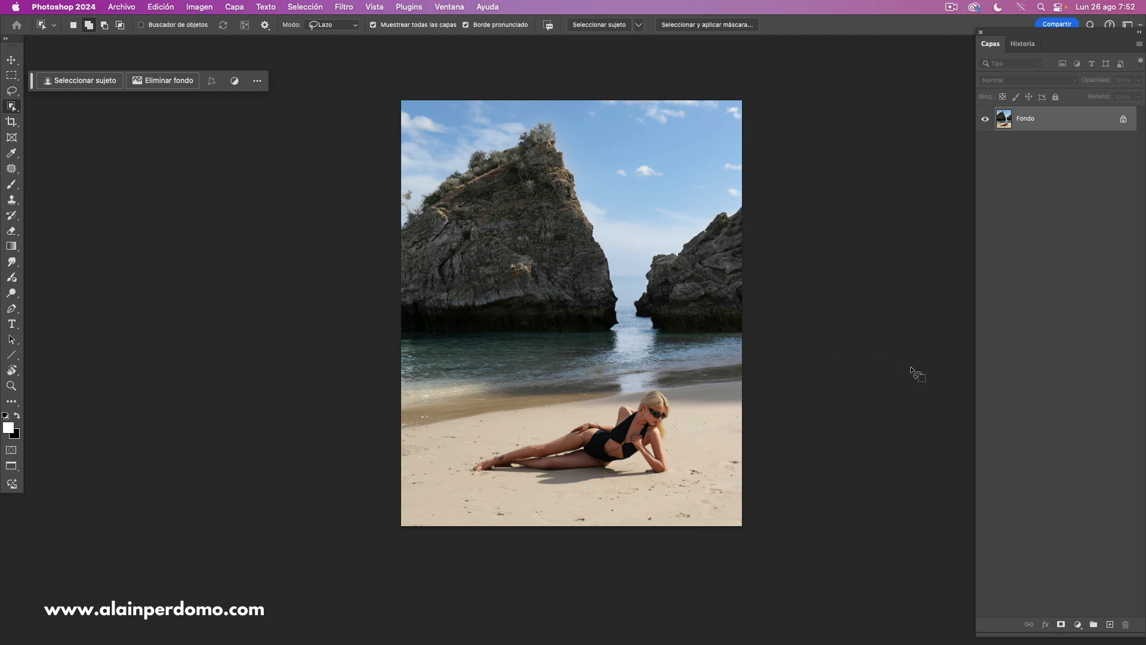
key(ctrl+j)
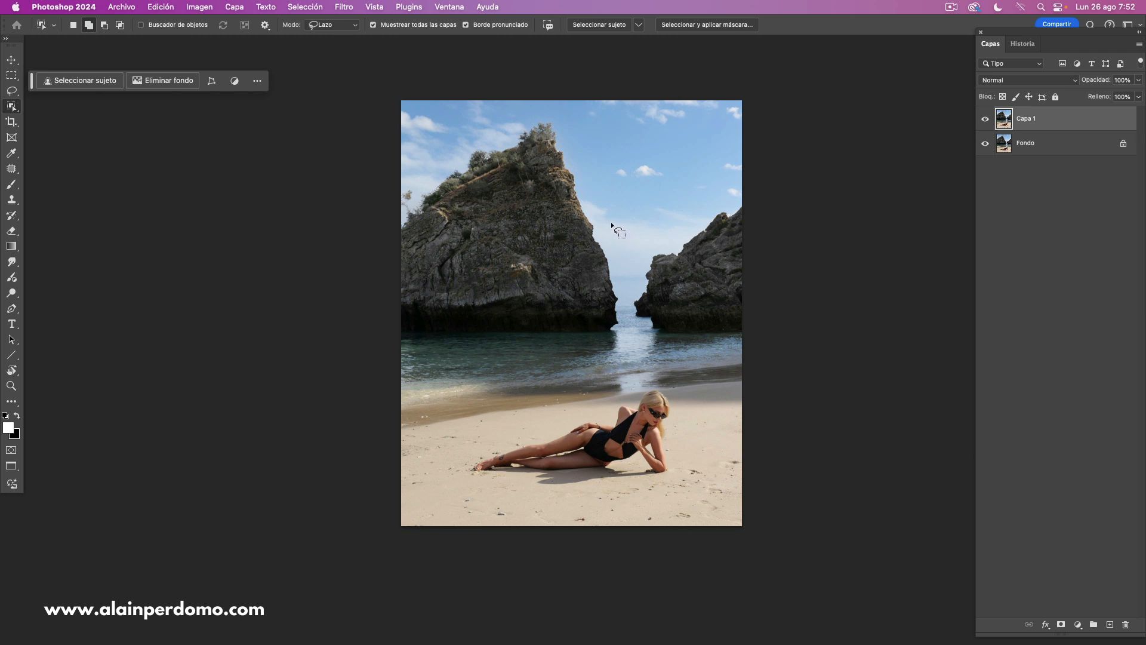
- Try a contrast S-curve on an unmasked Curves adjustment layer, with the highlight point at input 190, output 224, and delete that layer
click(1078, 625)
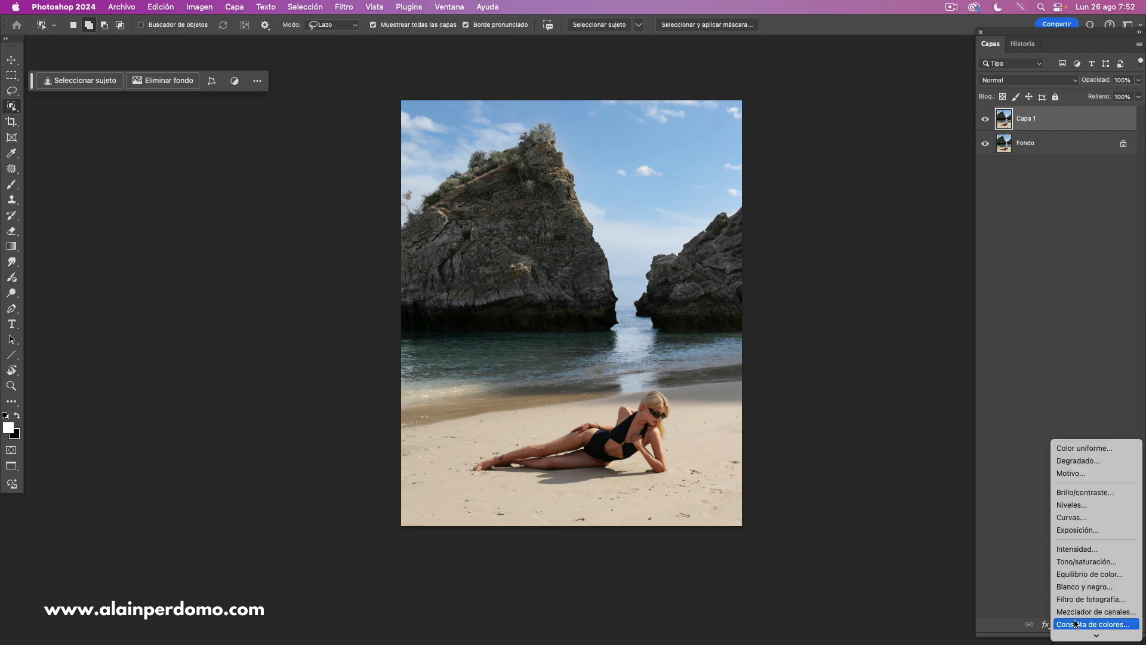
click(1075, 517)
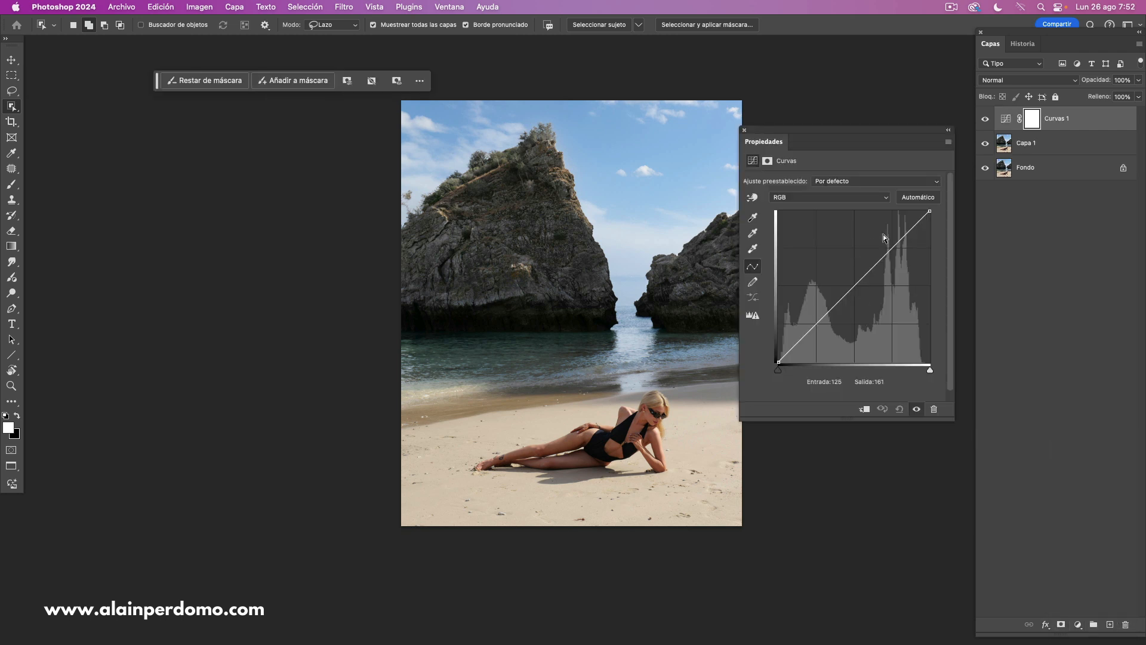
drag(886, 255, 892, 233)
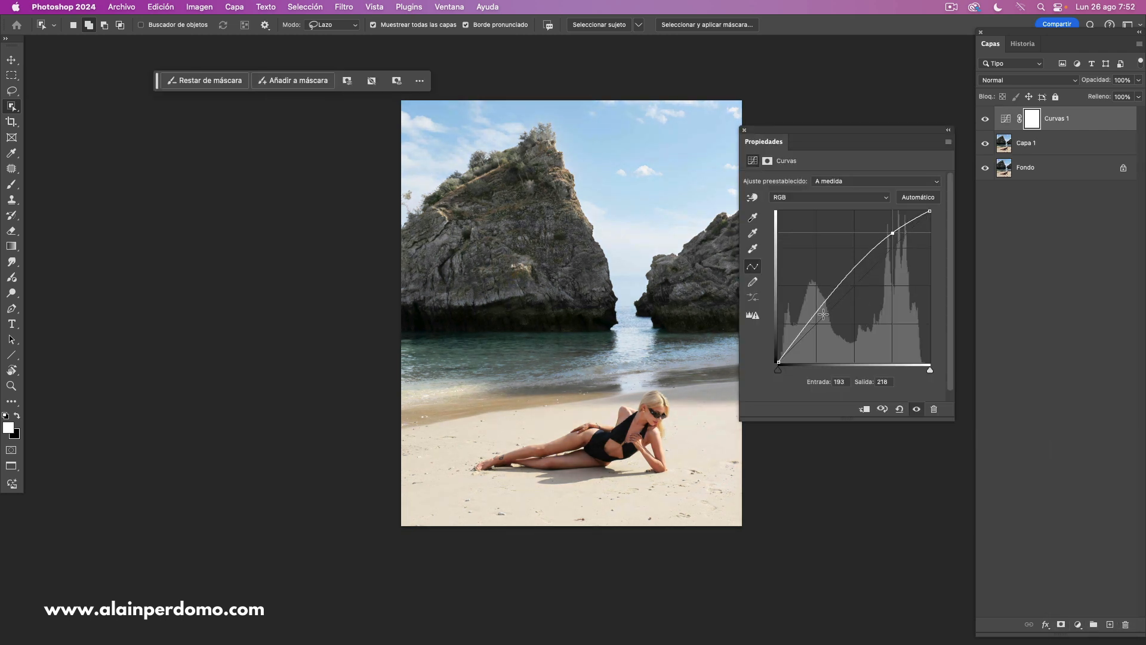
click(824, 313)
drag(823, 312, 818, 324)
drag(893, 234, 891, 229)
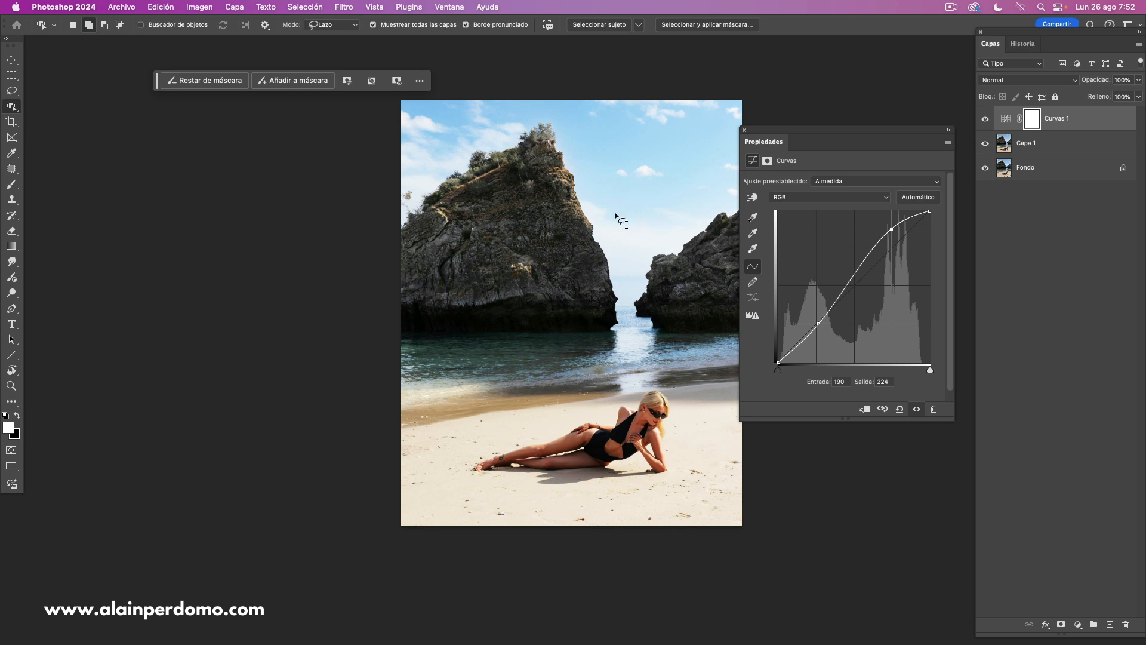
click(744, 131)
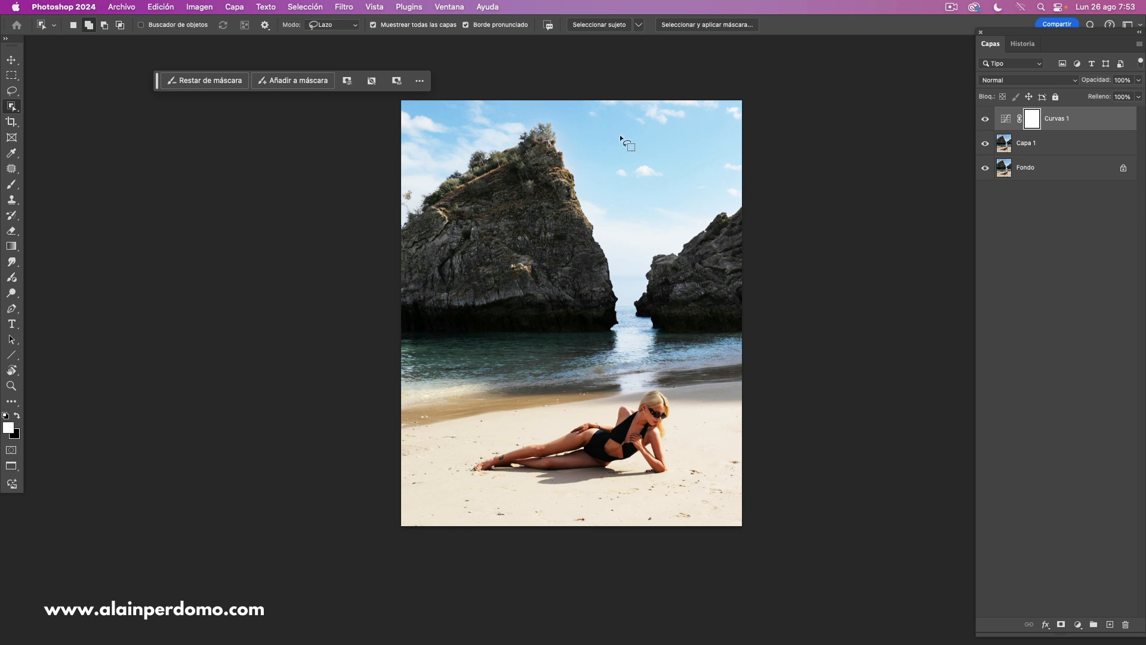
drag(1115, 120, 1125, 623)
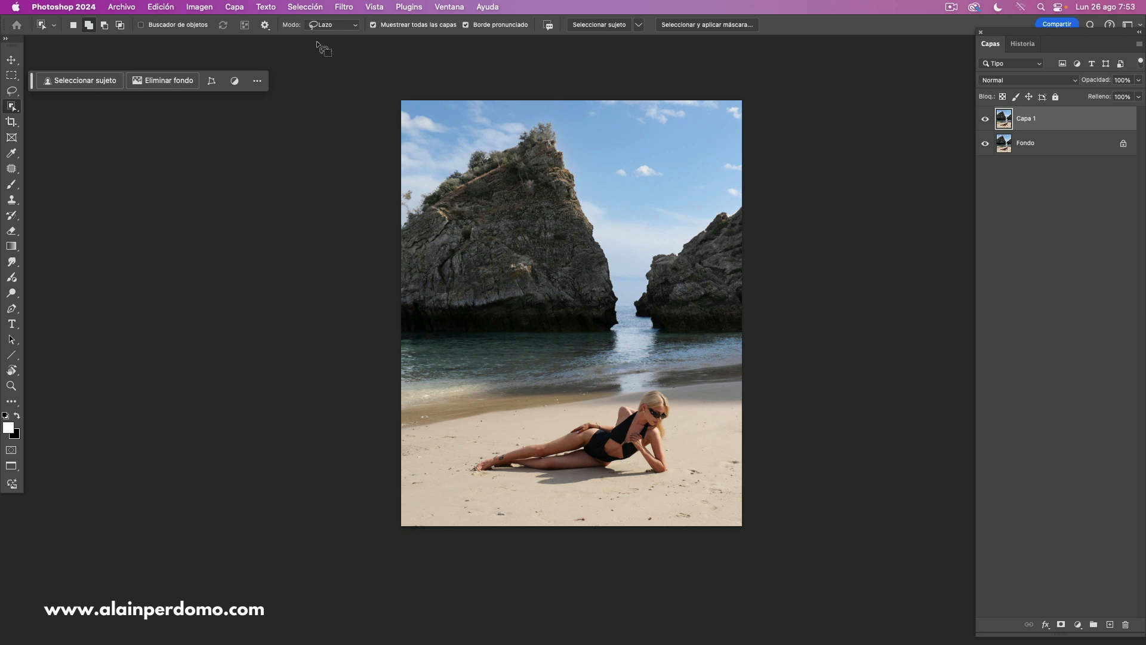
- Apply the Depth Blur neural filter to the duplicate layer, outputting only the depth map to a new layer
click(345, 8)
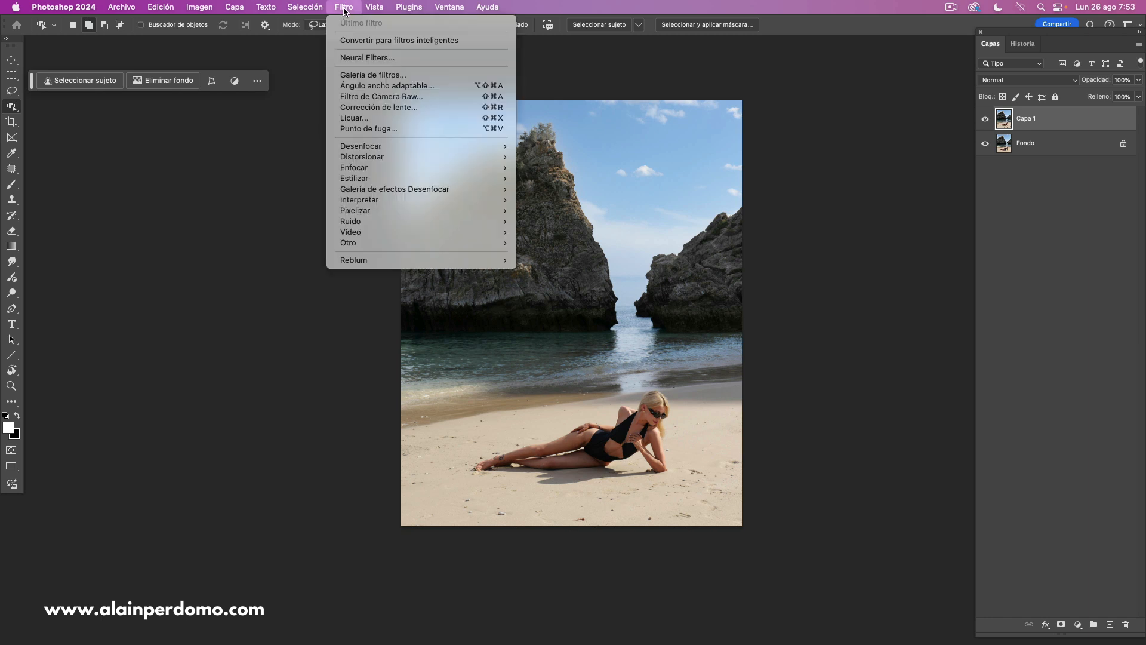
click(376, 56)
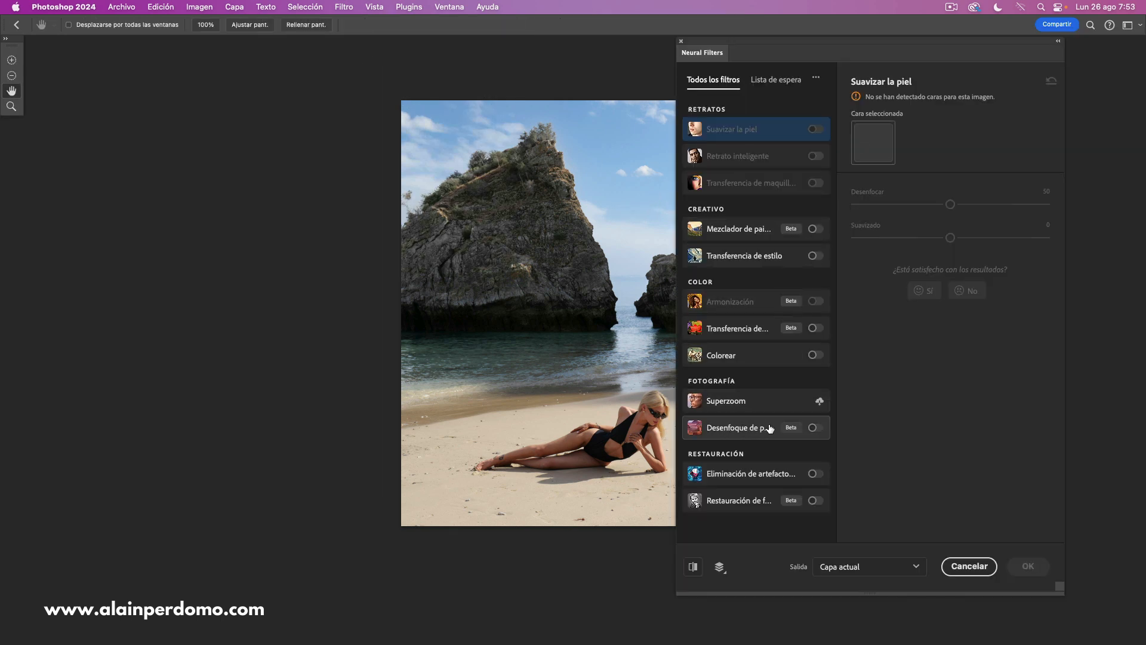
click(813, 427)
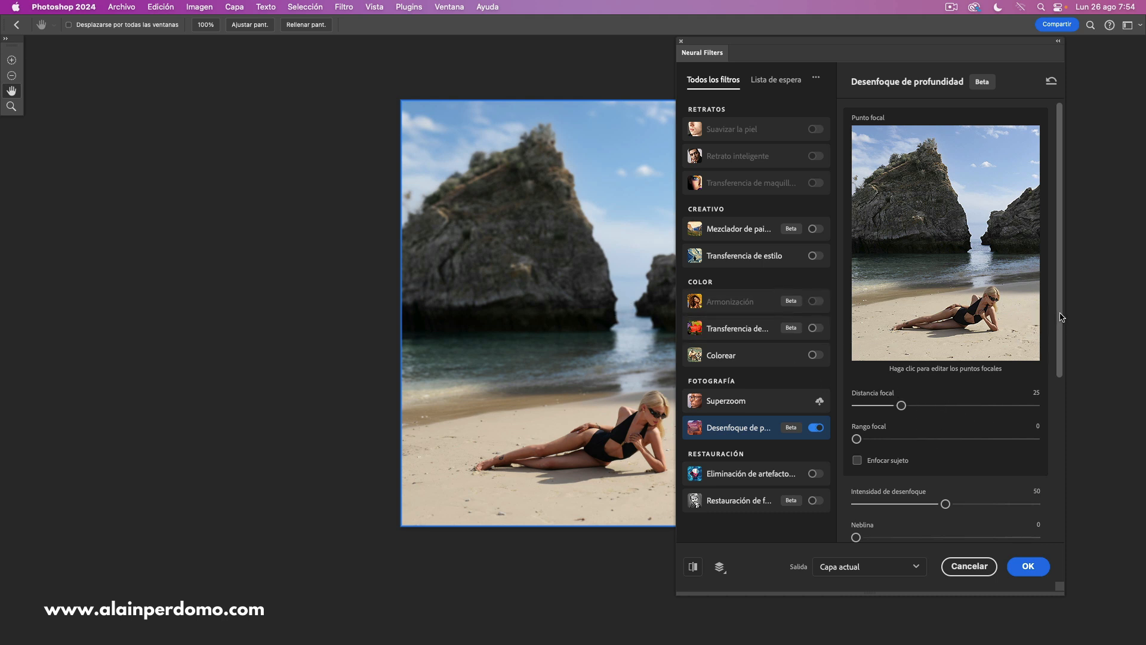
drag(1063, 316, 1055, 485)
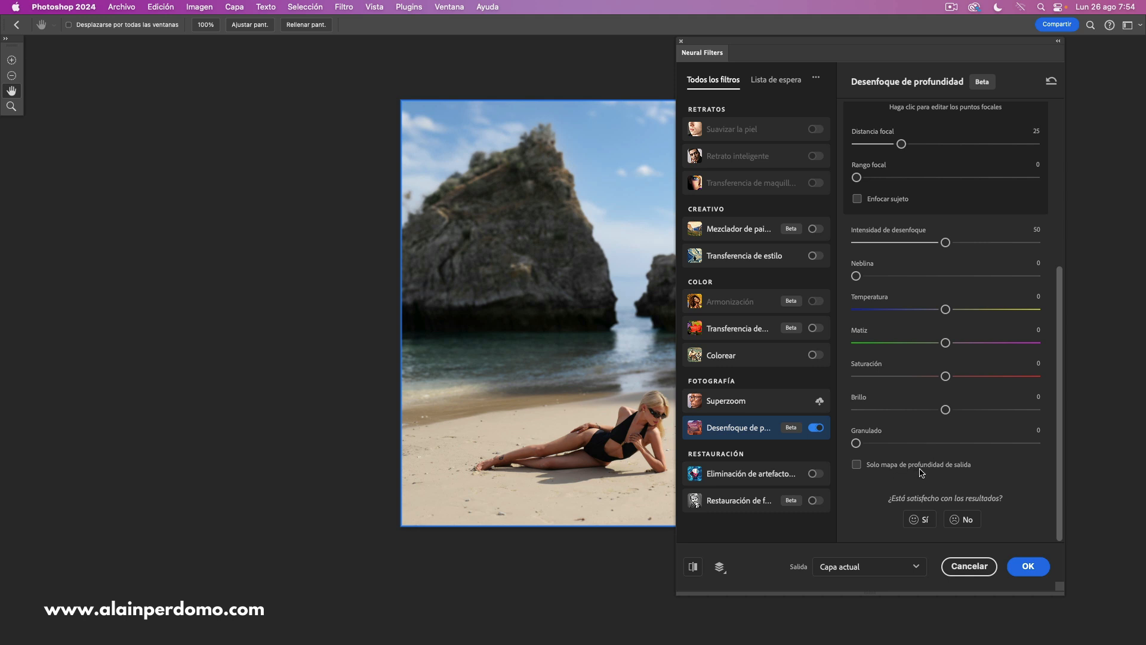
click(857, 465)
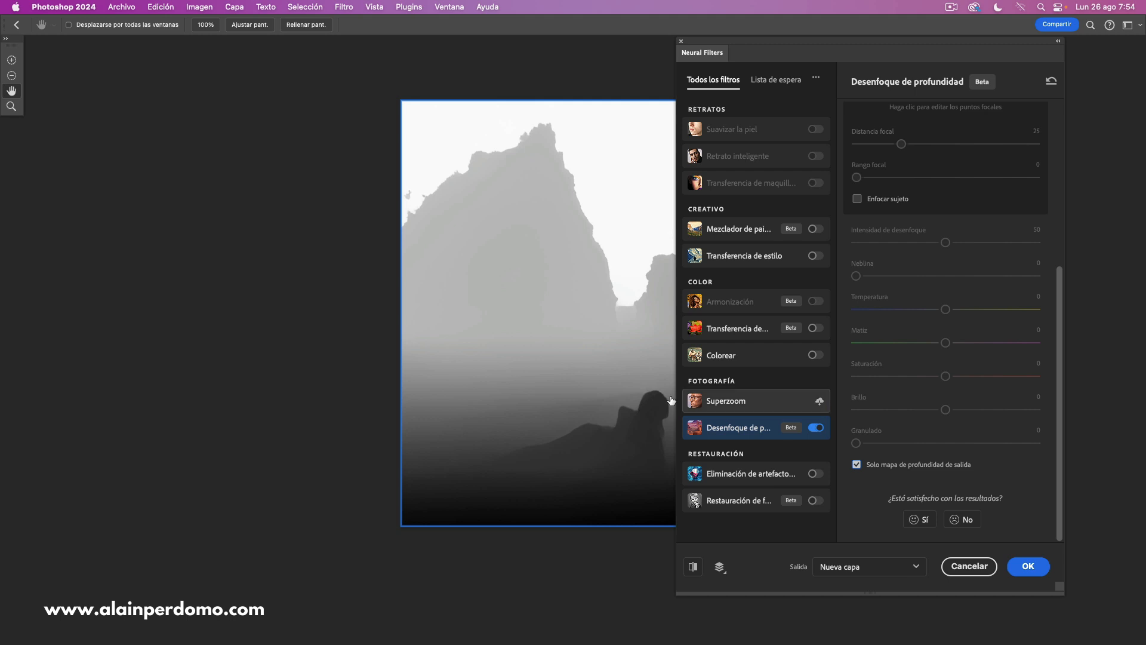
drag(550, 328, 455, 324)
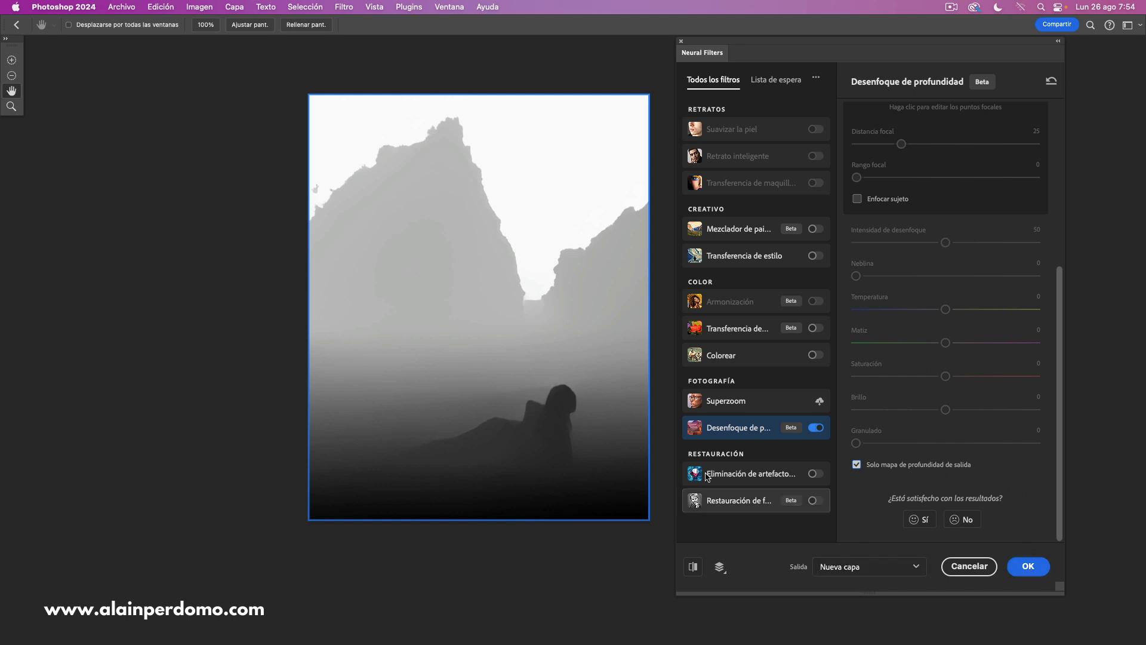
click(1028, 567)
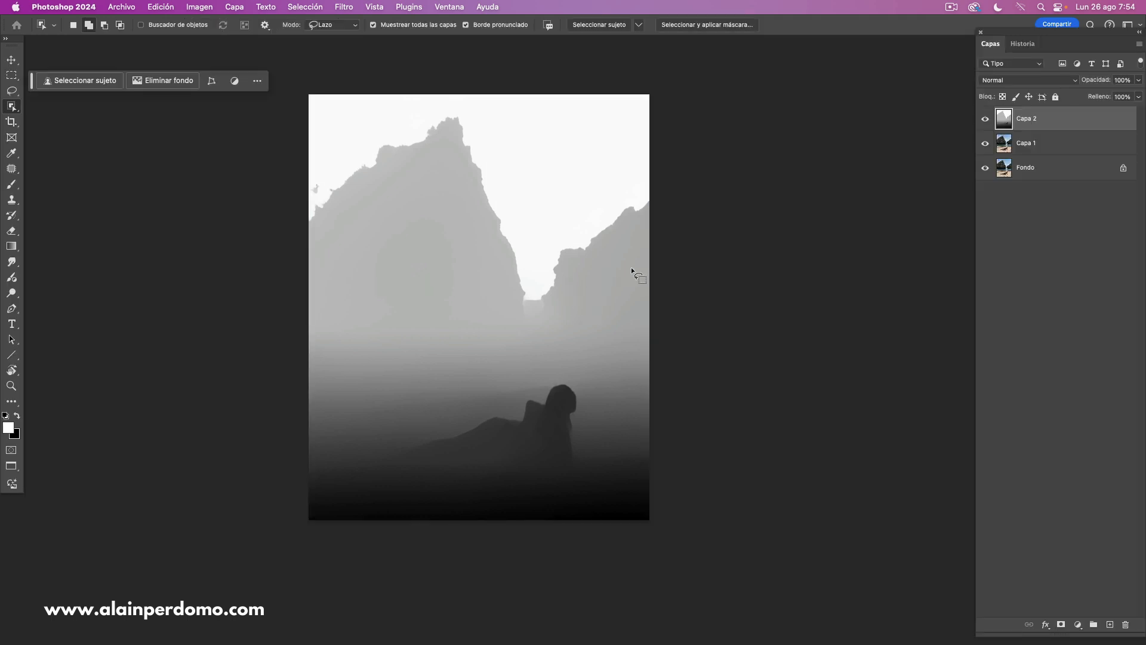
- Load the depth map's brightness as a selection from the RGB composite channel
drag(591, 317, 644, 323)
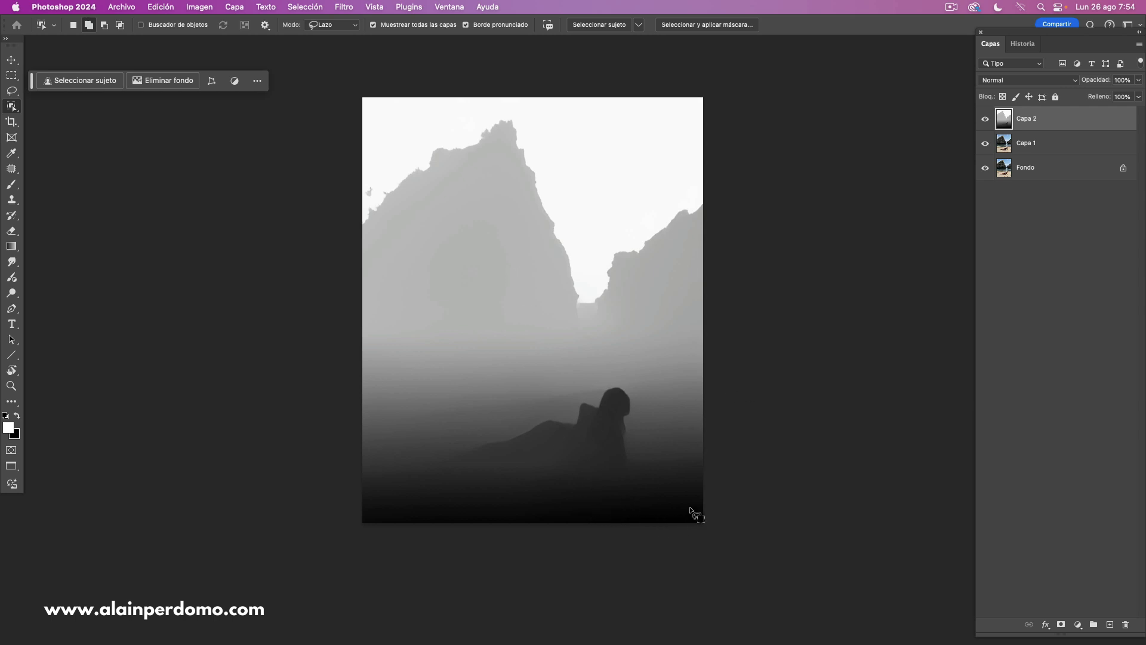
key(v)
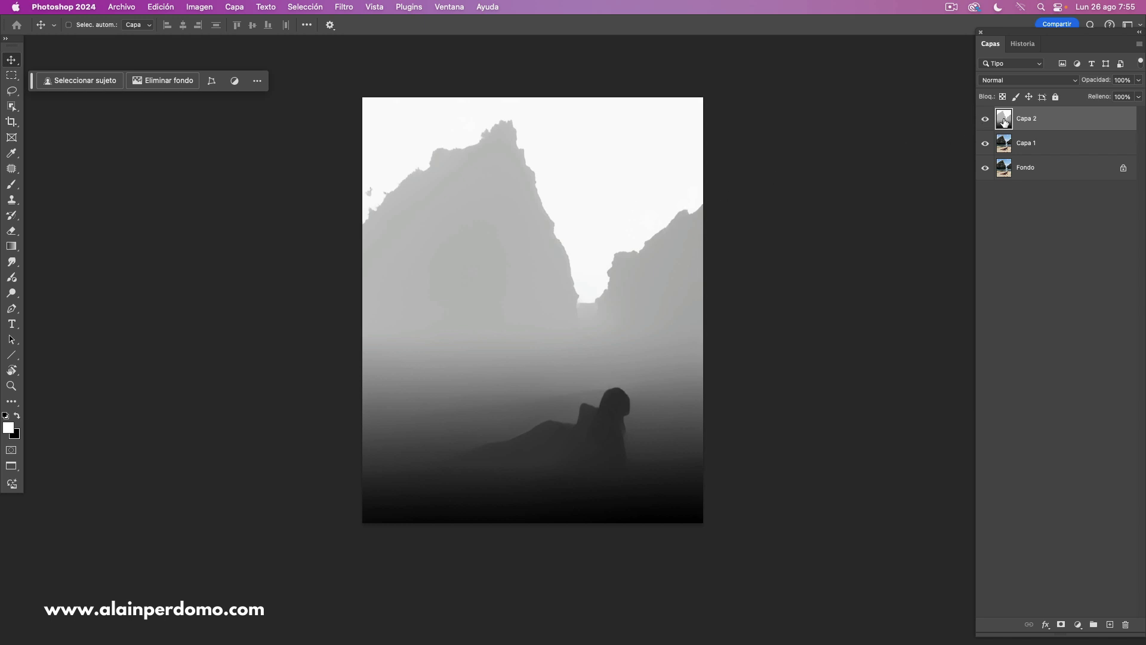
click(447, 8)
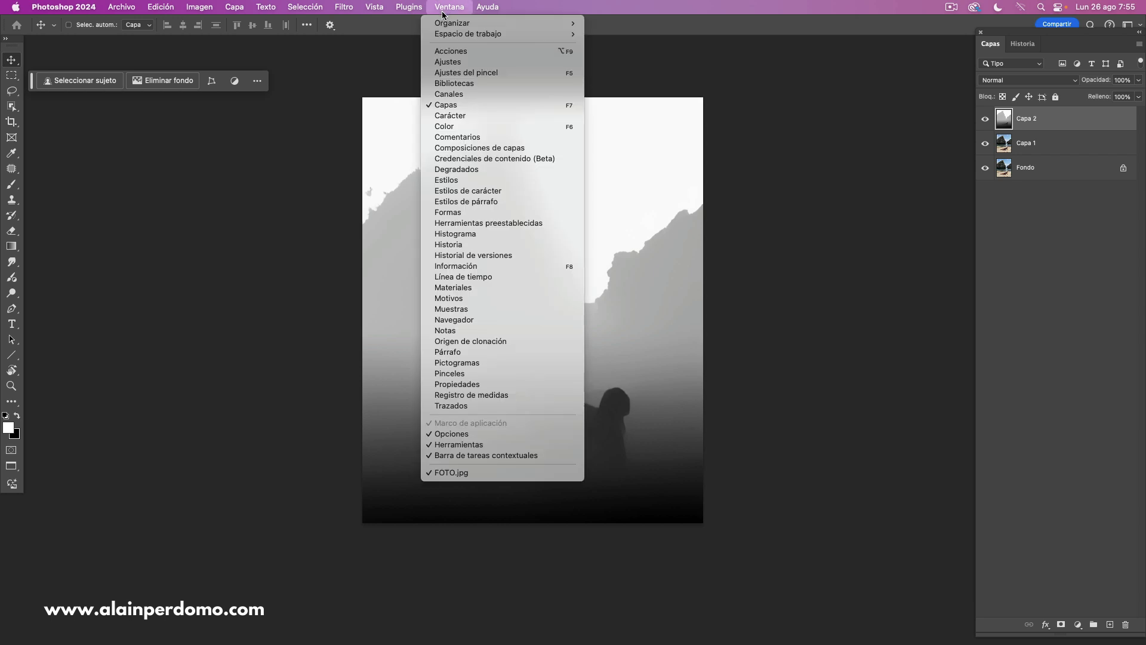
click(461, 95)
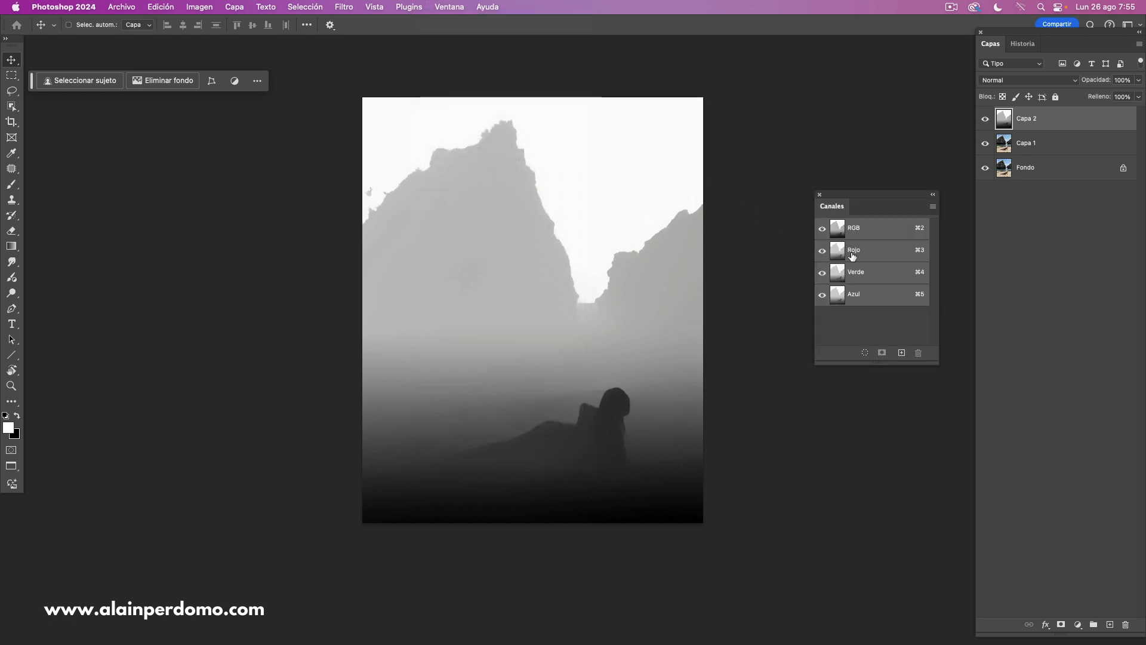
super+click(839, 233)
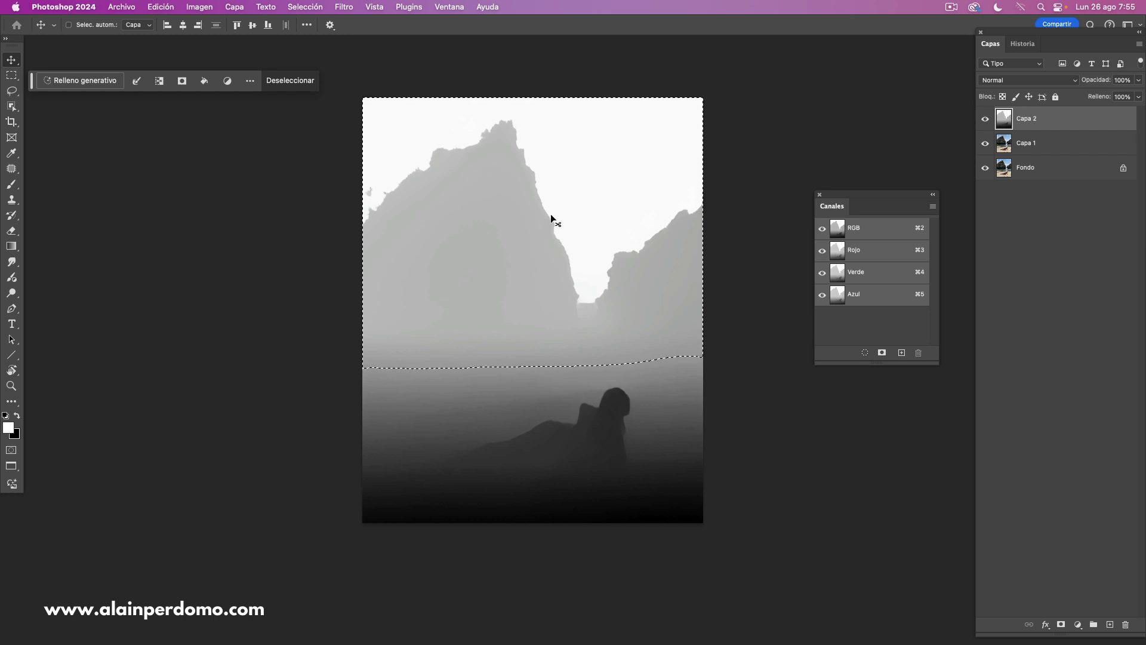
key(super+d)
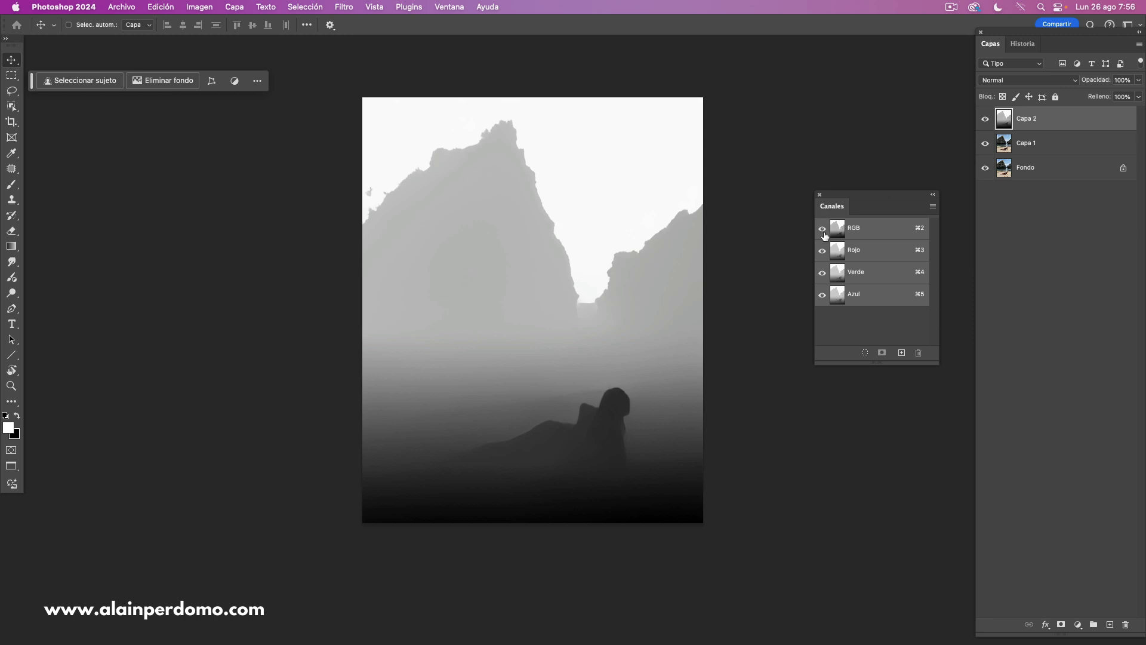
key(super)
super+click(839, 234)
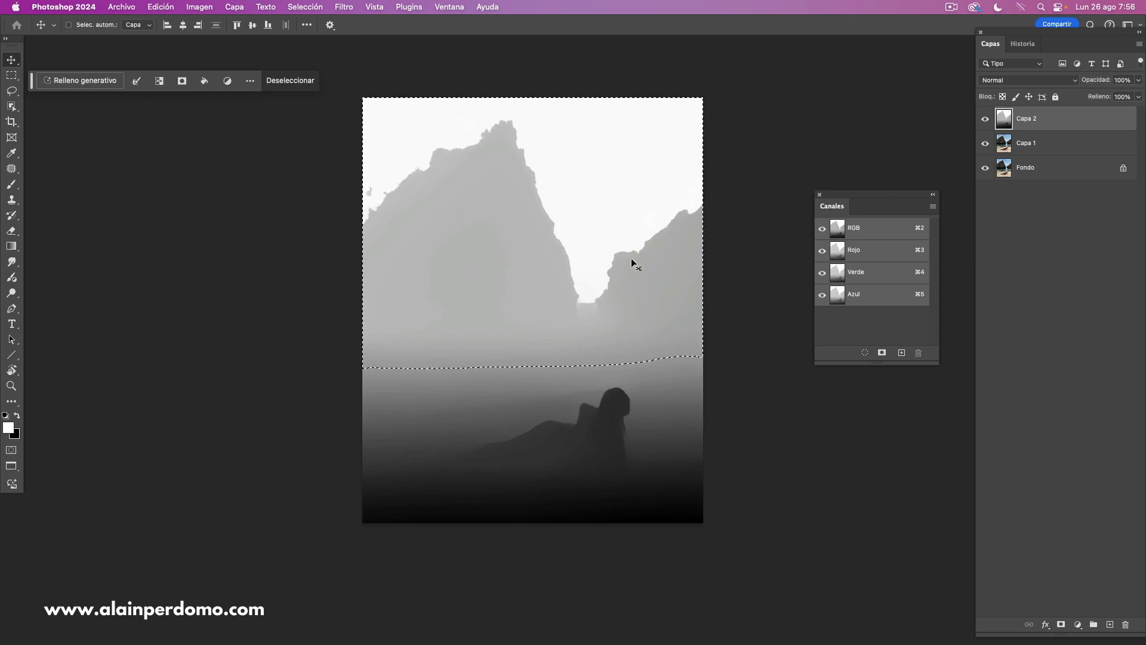
click(819, 196)
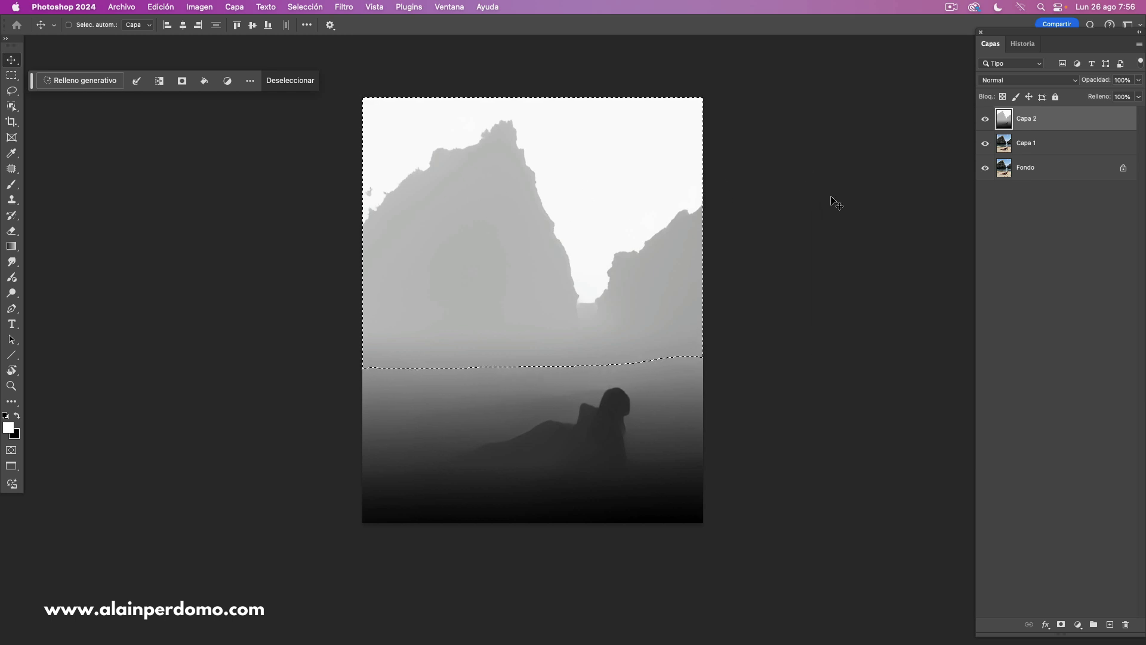
- Hide the depth map layer and add a Curves adjustment layer masked by the depth selection
click(985, 119)
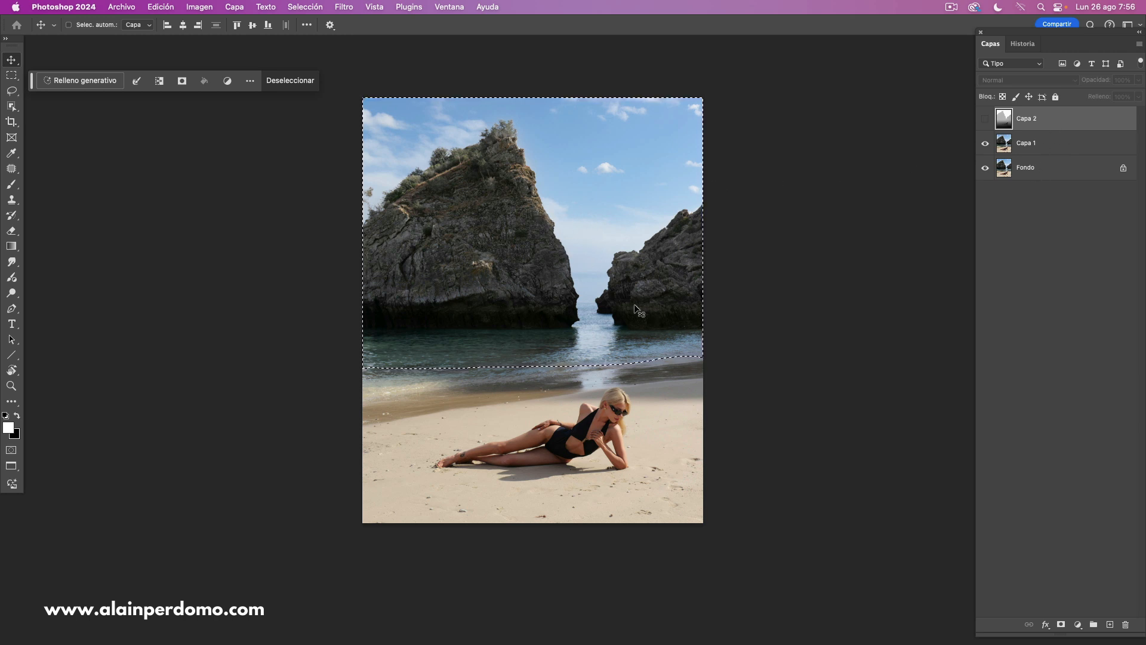
click(1077, 625)
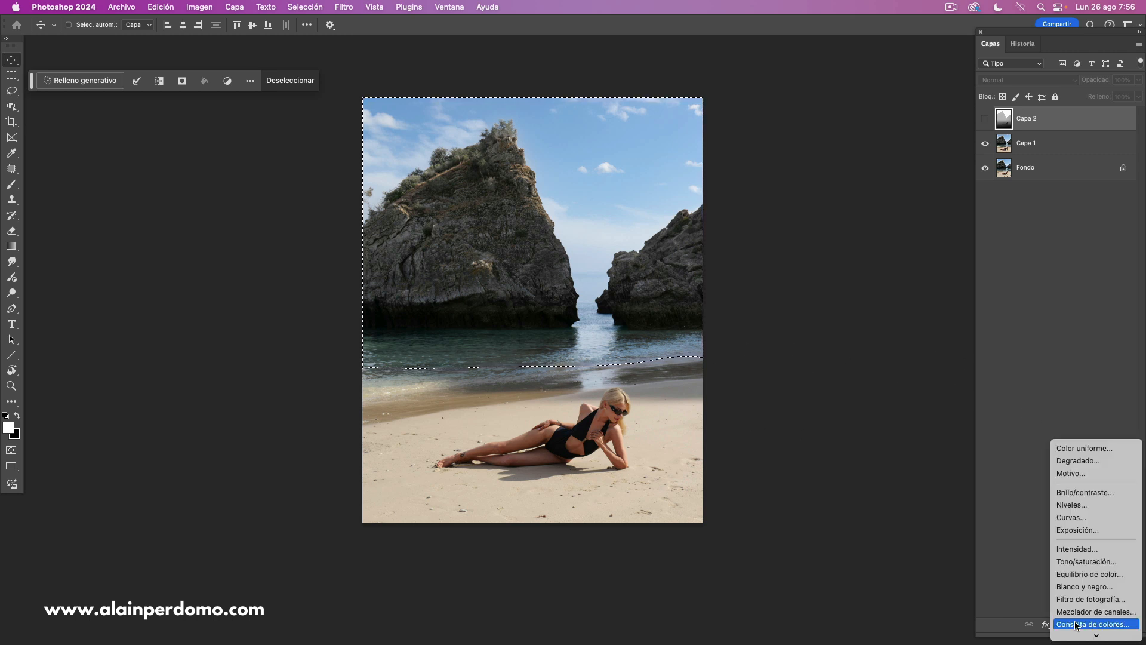
click(1083, 521)
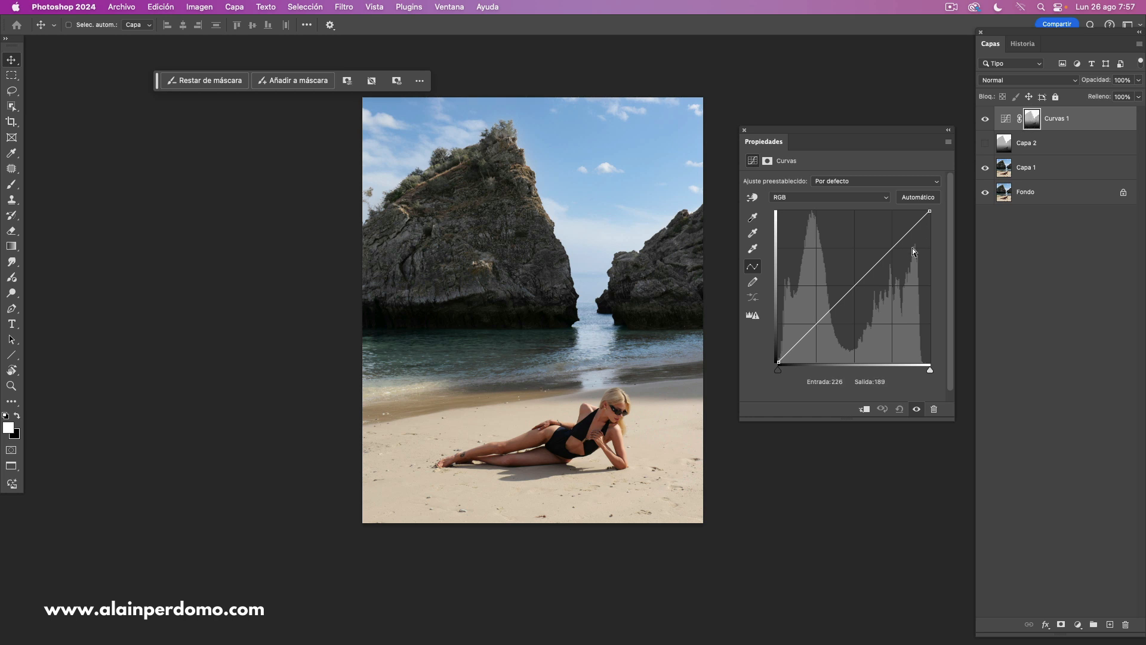
- Try darkening the background with a curve point at input 188, output 145, and view the adjustment's mask on its own
drag(888, 253, 890, 276)
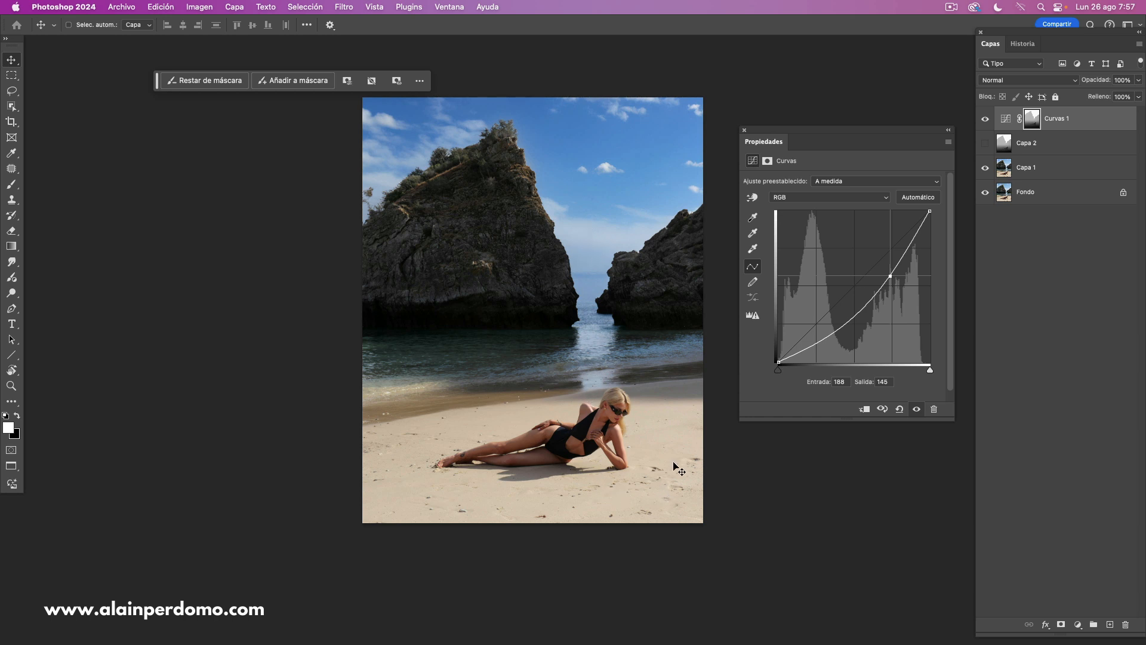
alt+click(1033, 121)
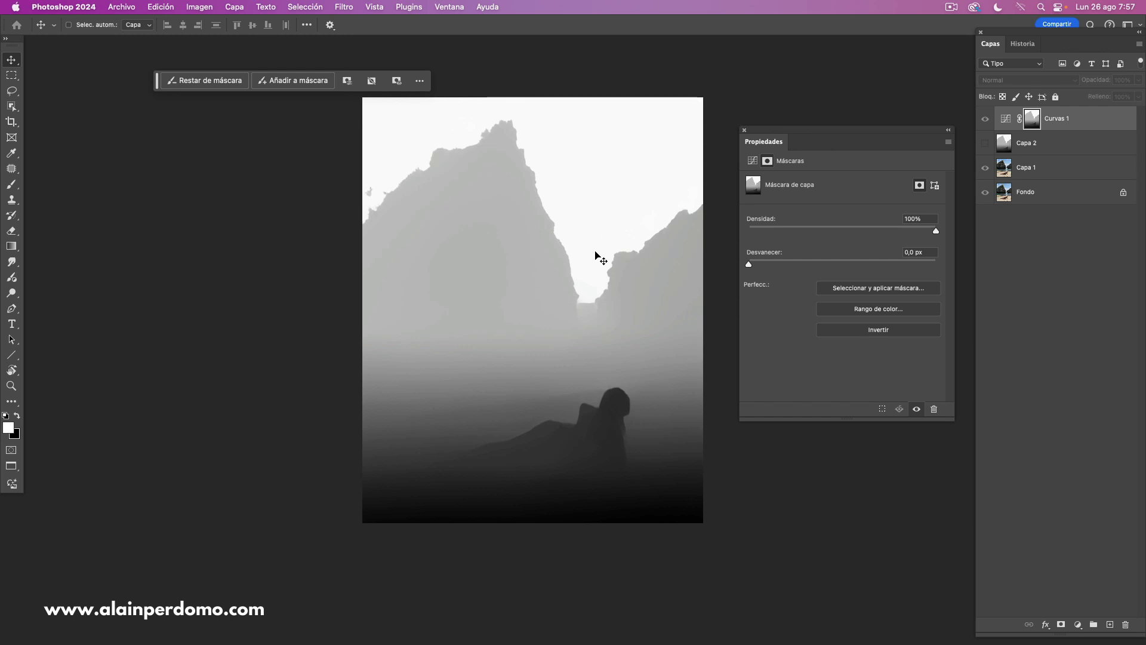
alt+click(1030, 123)
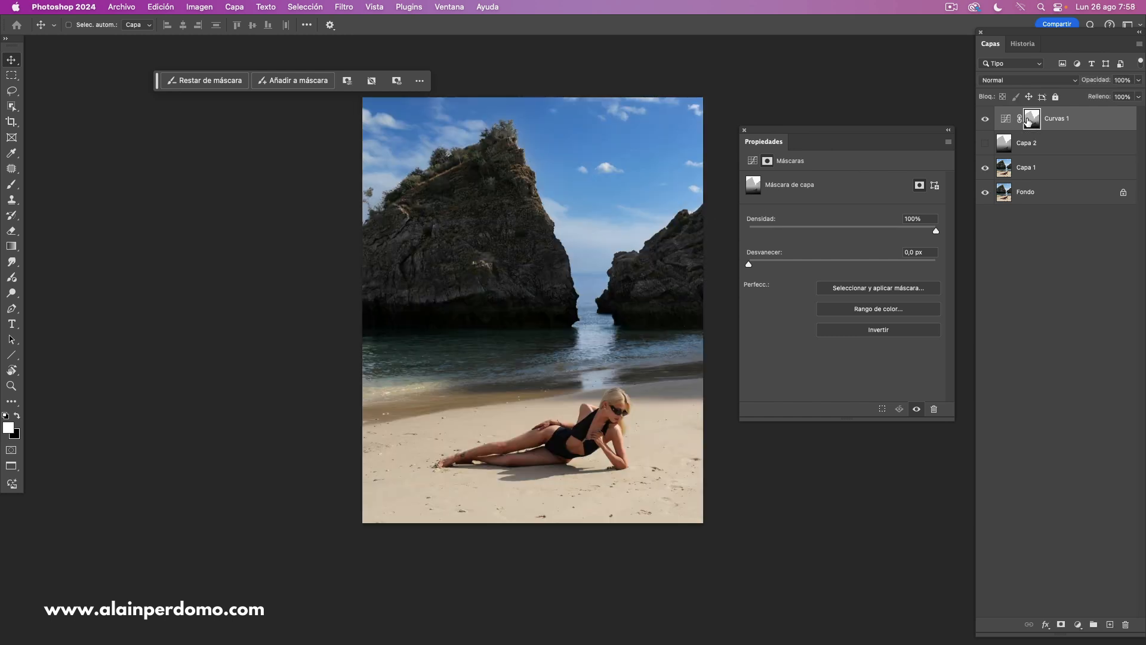
- Try a midtone curve point at input 139, output 98 on the masked adjustment, and remove it from the curve
click(1006, 118)
mouse_move(876, 279)
mouse_down()
mouse_move(870, 264)
mouse_move(871, 297)
mouse_up()
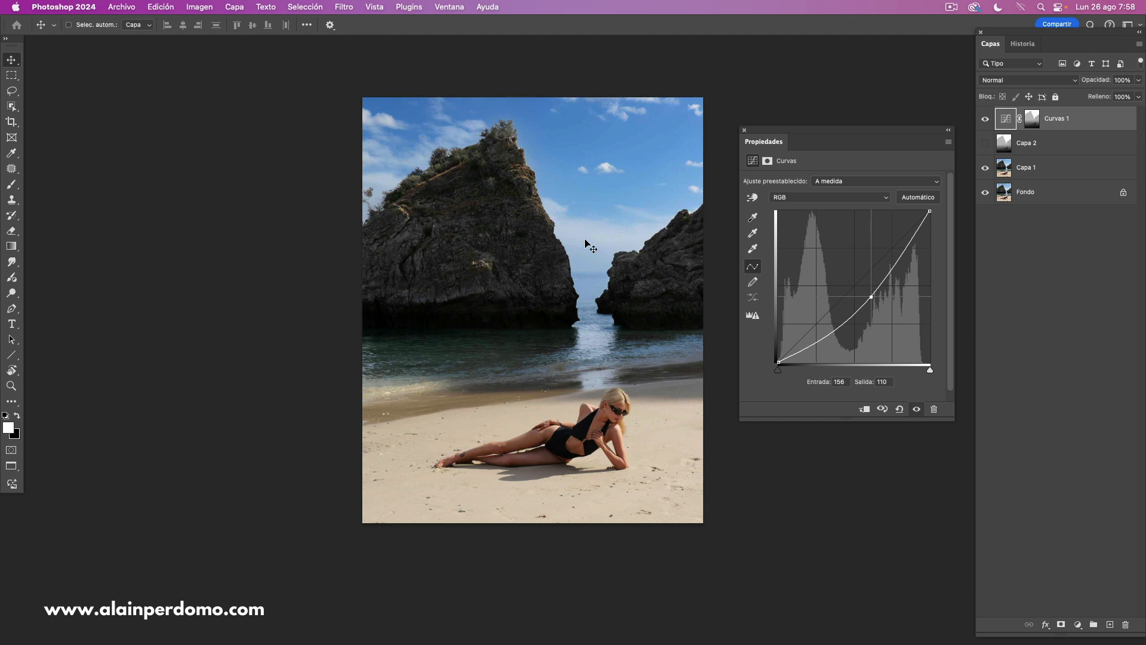
mouse_move(869, 297)
mouse_down()
mouse_move(849, 281)
mouse_move(860, 305)
mouse_up()
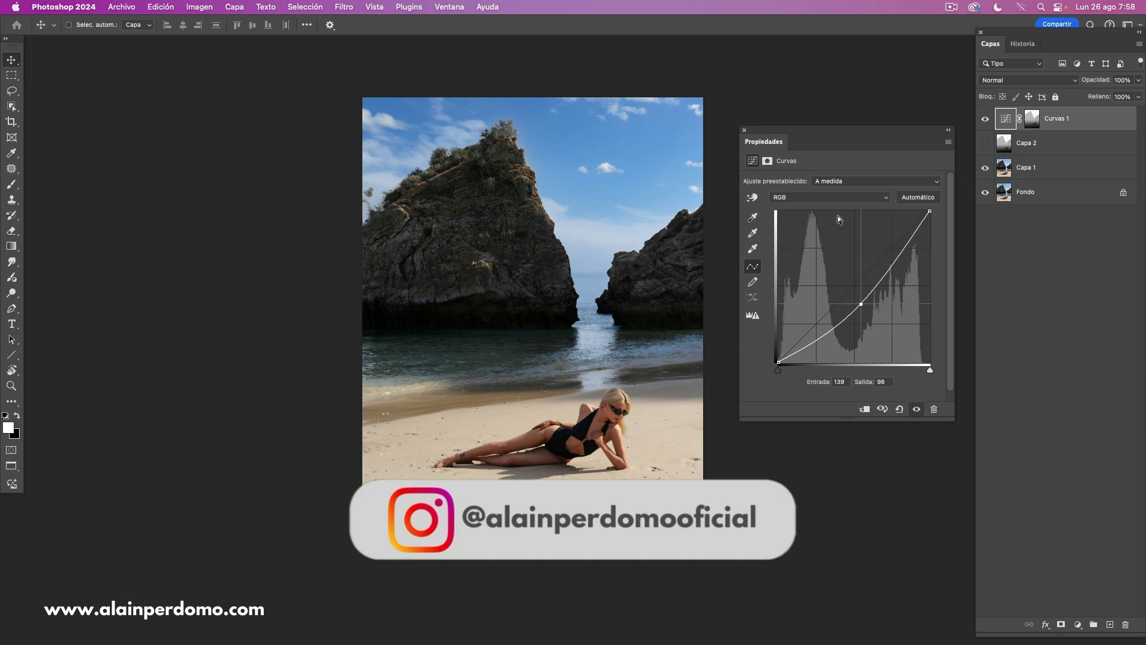
drag(860, 304, 859, 394)
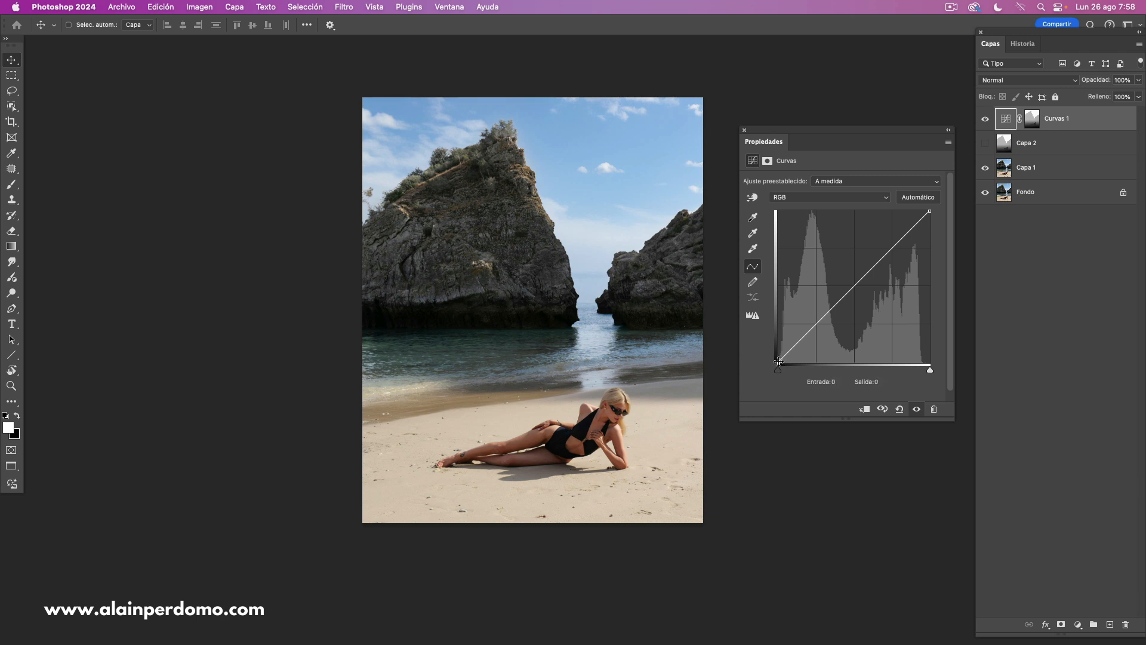
- Lift the curve's black point to input 0, output 38 to add haze to the background
drag(779, 362, 765, 338)
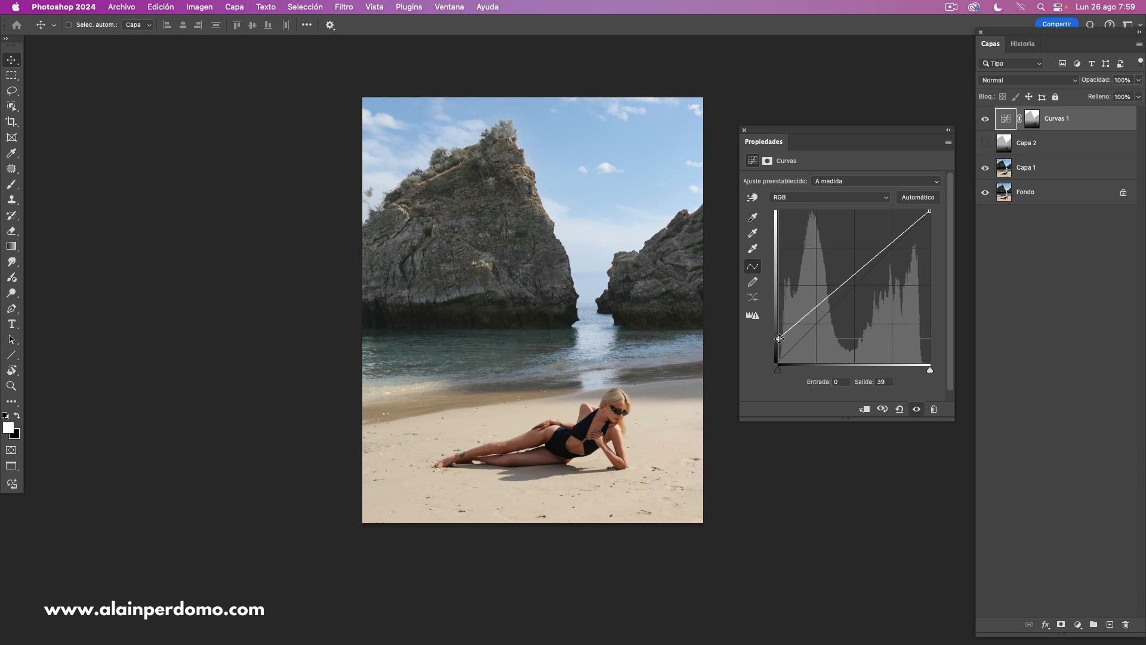
drag(779, 338, 778, 361)
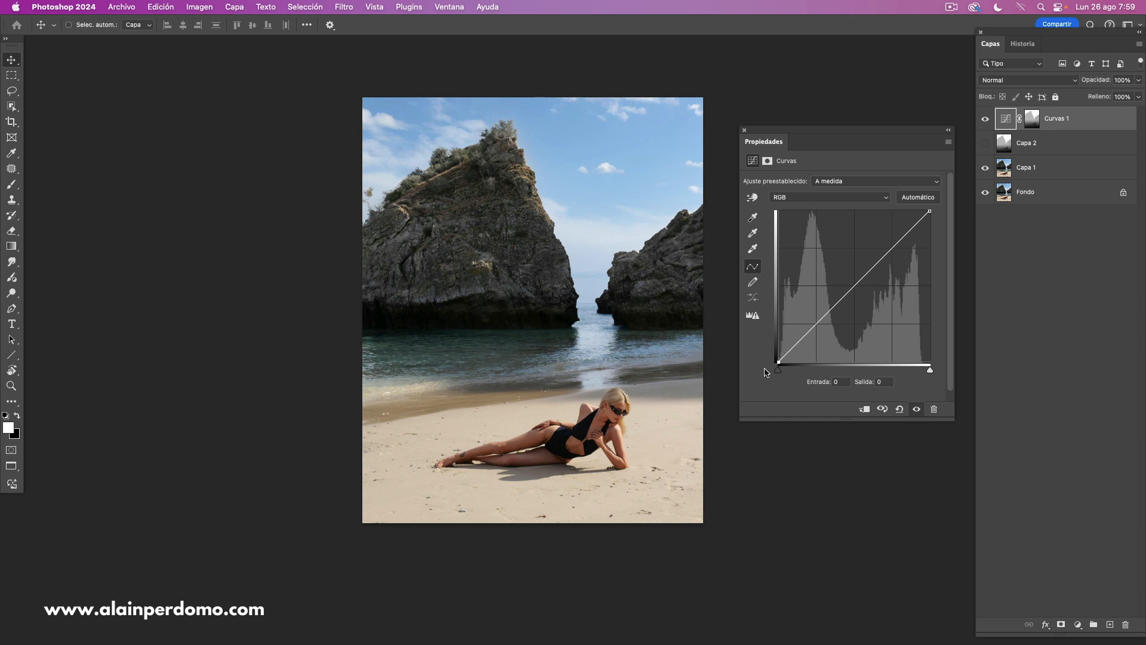
drag(777, 361, 765, 339)
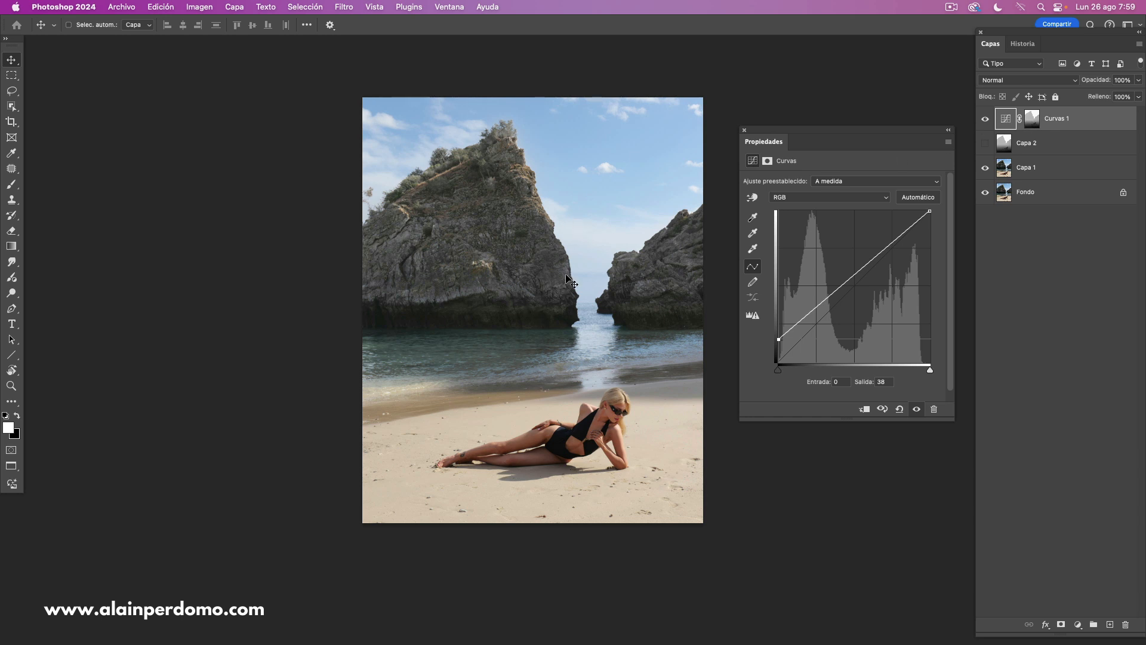
- Compare the photo with and without the Curvas 1 adjustment
click(744, 130)
click(983, 120)
click(984, 120)
click(982, 123)
click(982, 123)
click(984, 123)
click(984, 123)
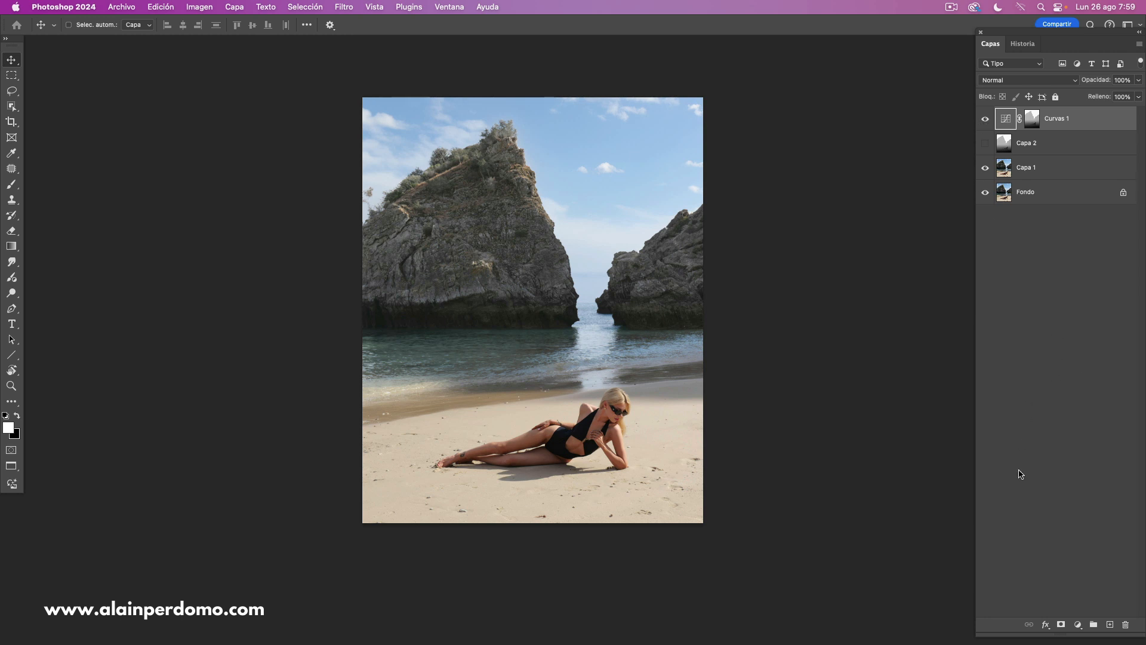
- Add a second Curves adjustment layer and replace its mask with the depth mask from Curvas 1
click(1077, 625)
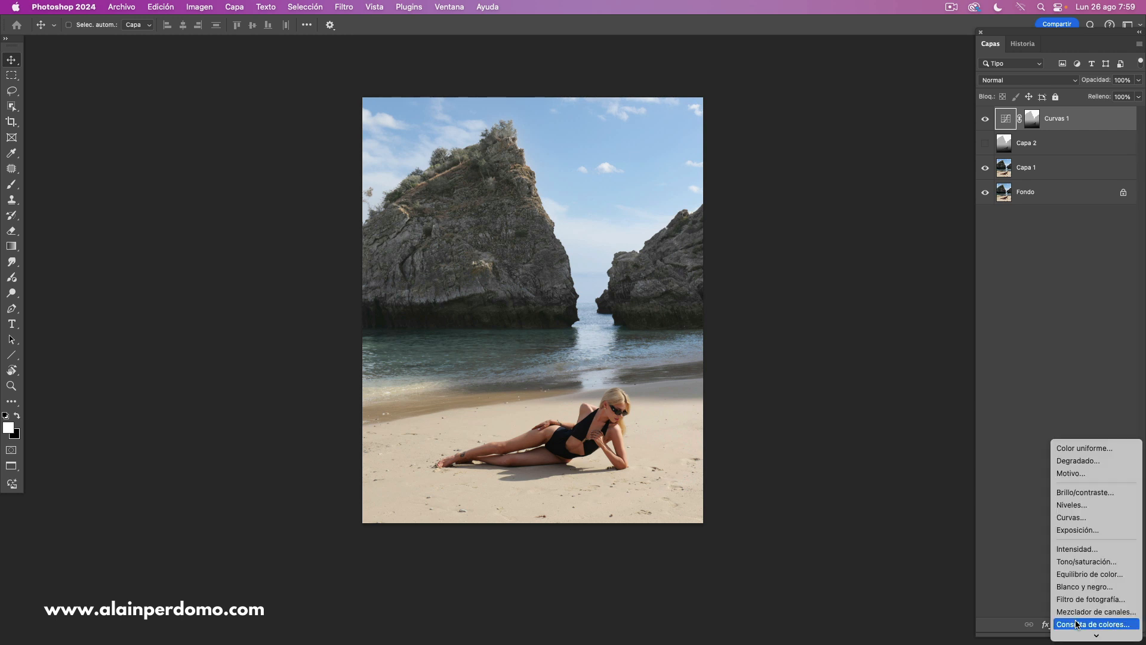
click(1079, 518)
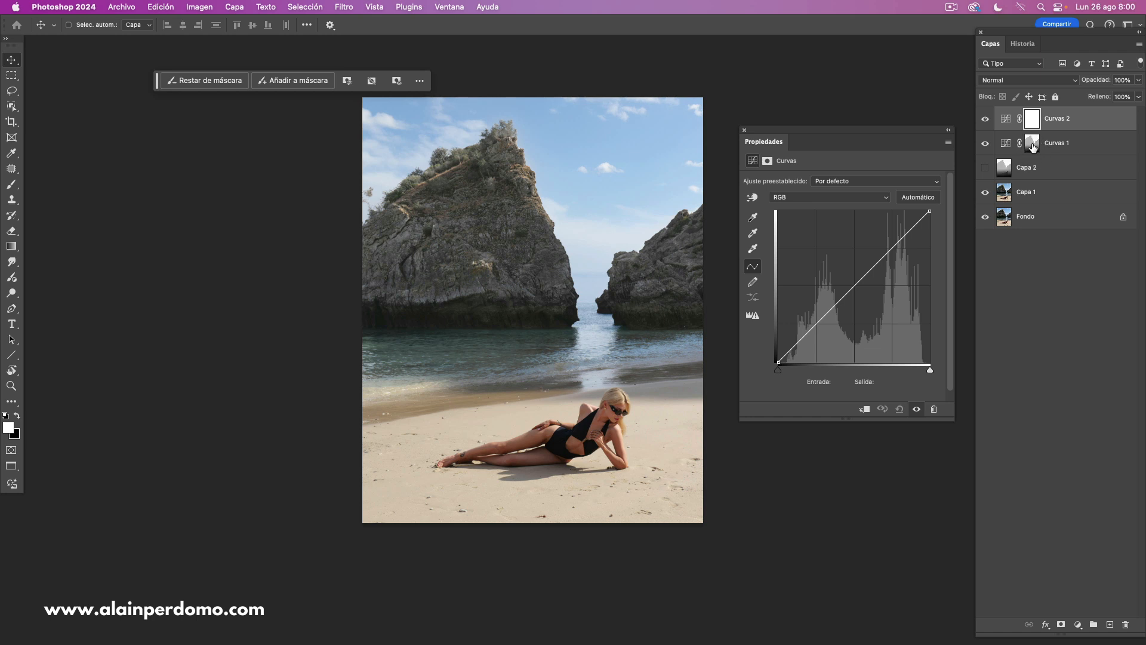
drag(1030, 147, 1028, 122)
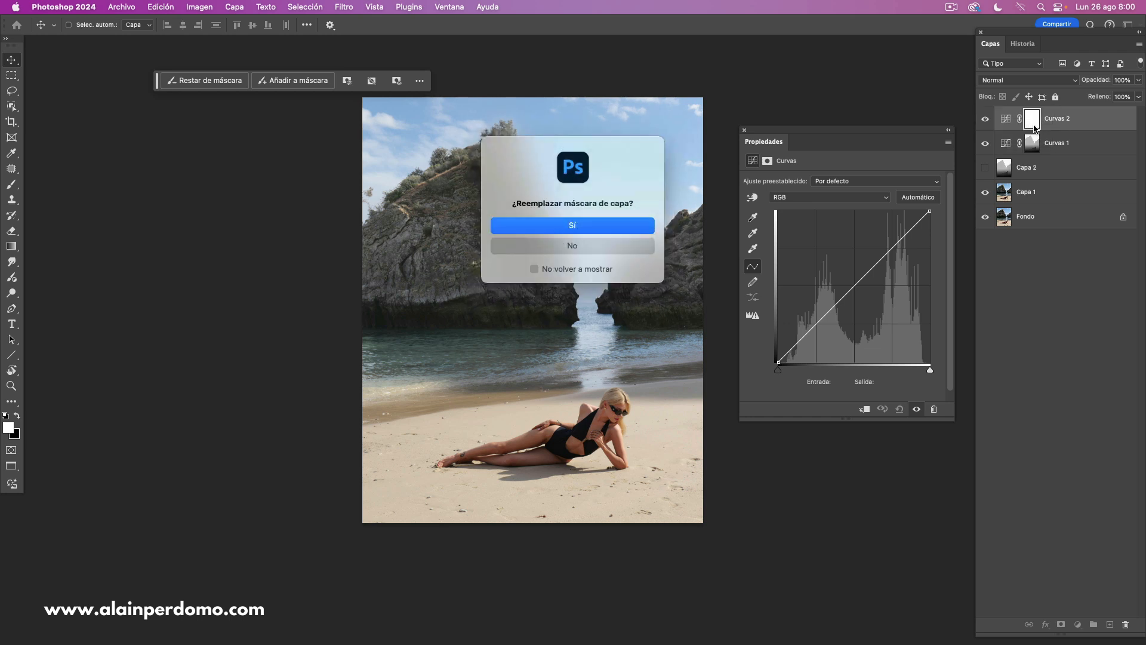
click(596, 245)
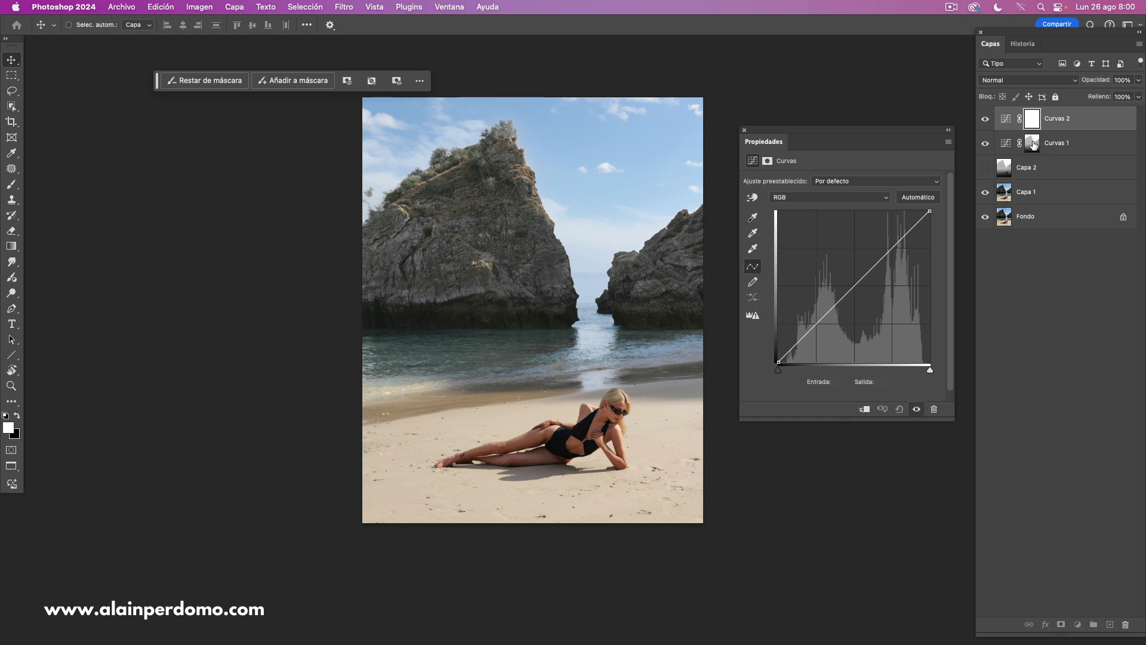
drag(1032, 145, 1029, 122)
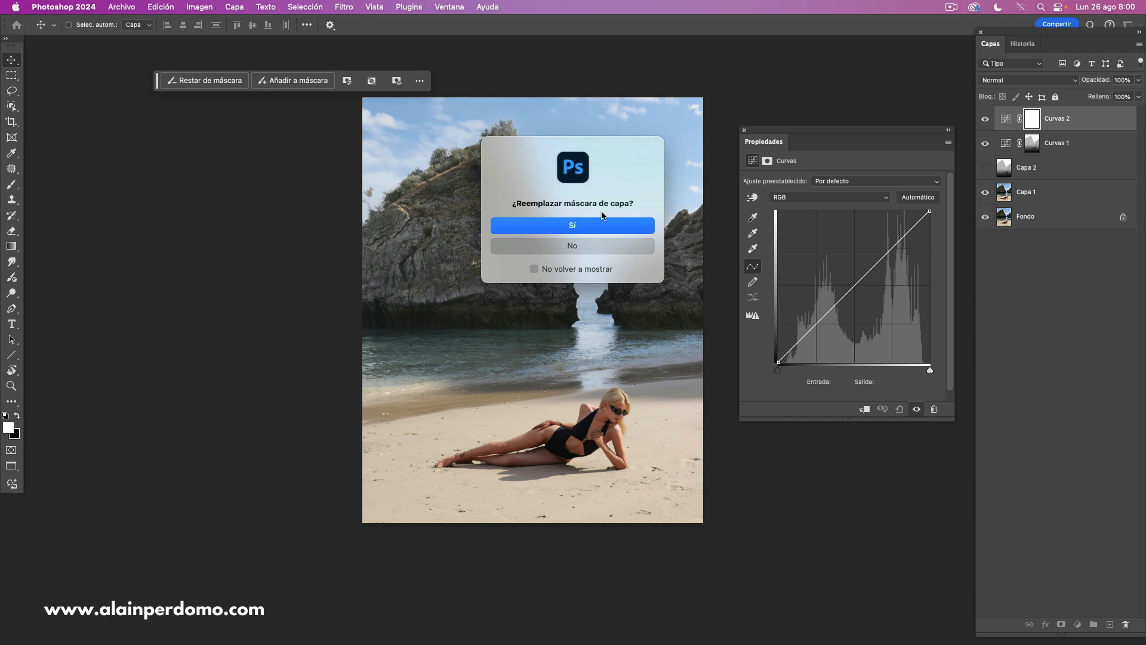
click(577, 228)
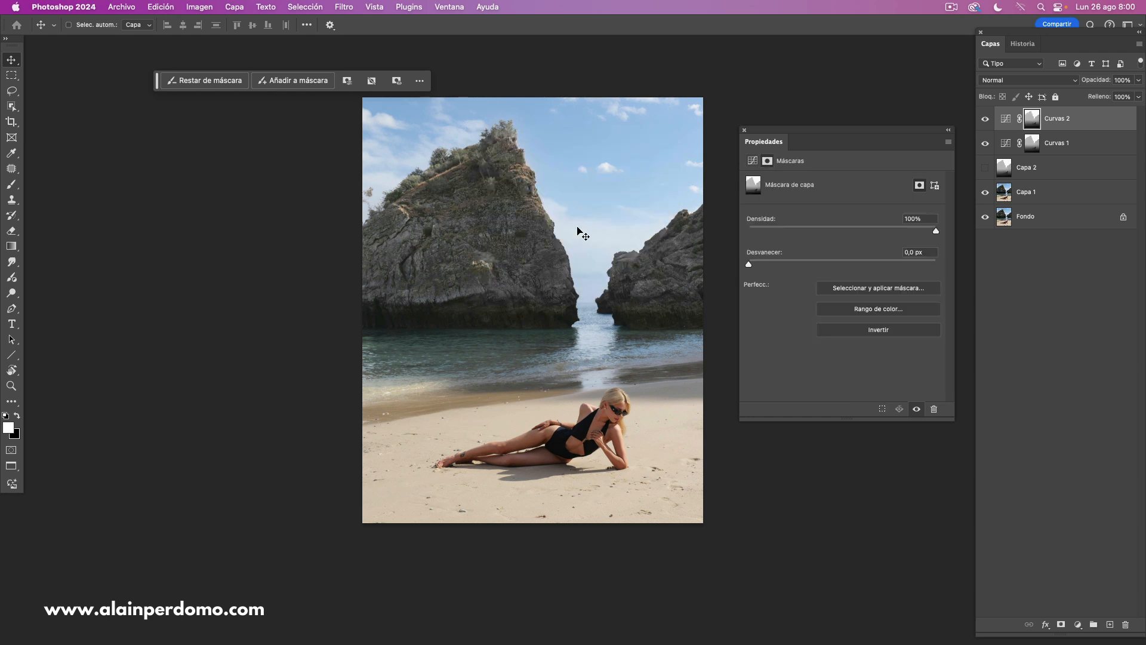
- Invert the Curvas 2 layer mask to target the foreground, and view the mask on its own
click(1007, 126)
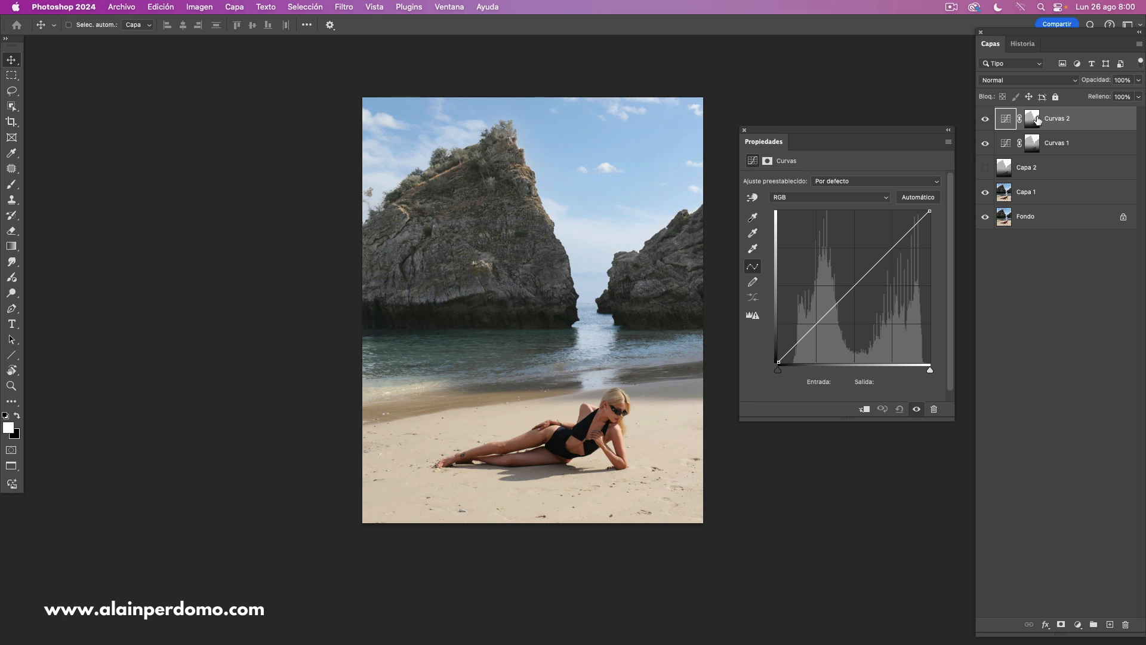
click(1032, 119)
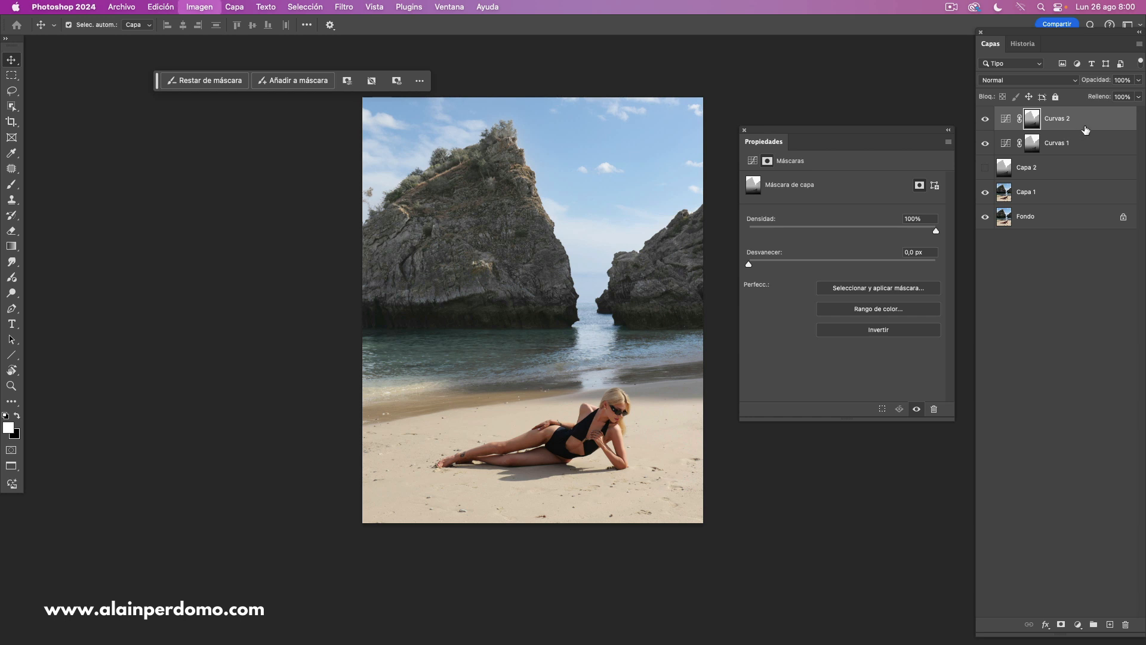
key(super+i)
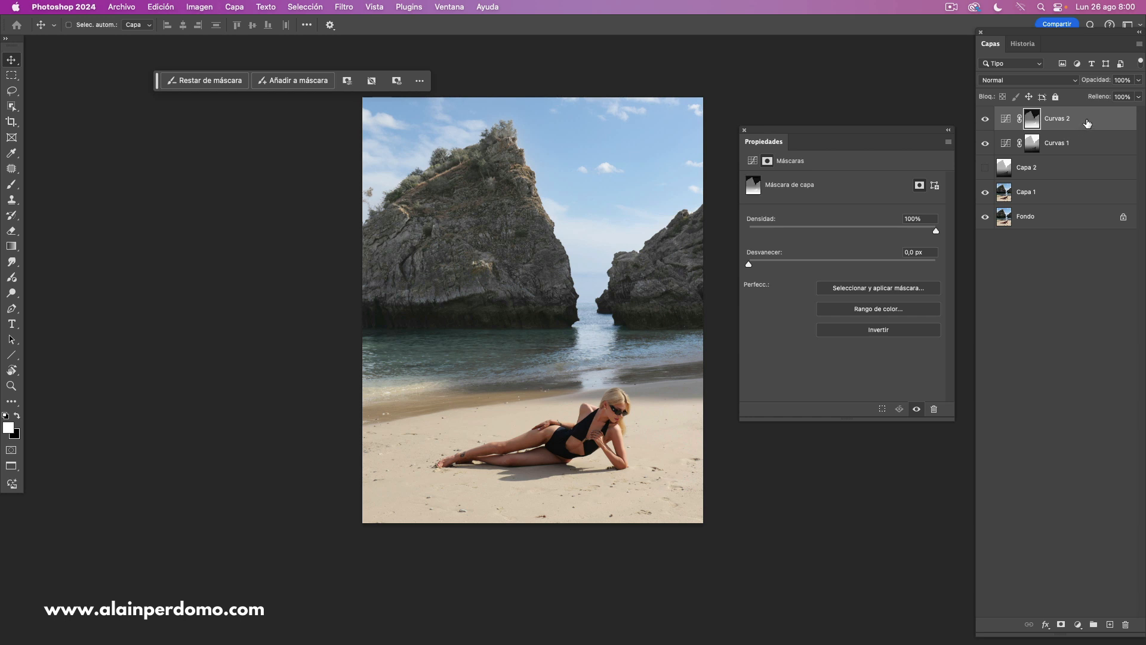
alt+click(1033, 119)
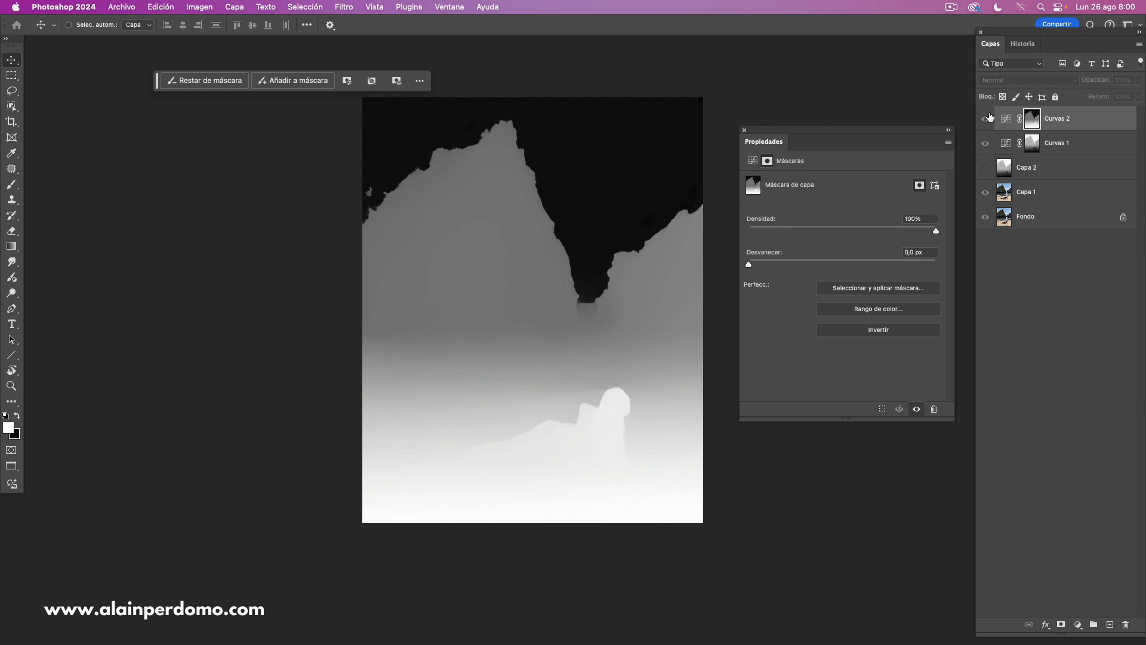
alt+click(1025, 124)
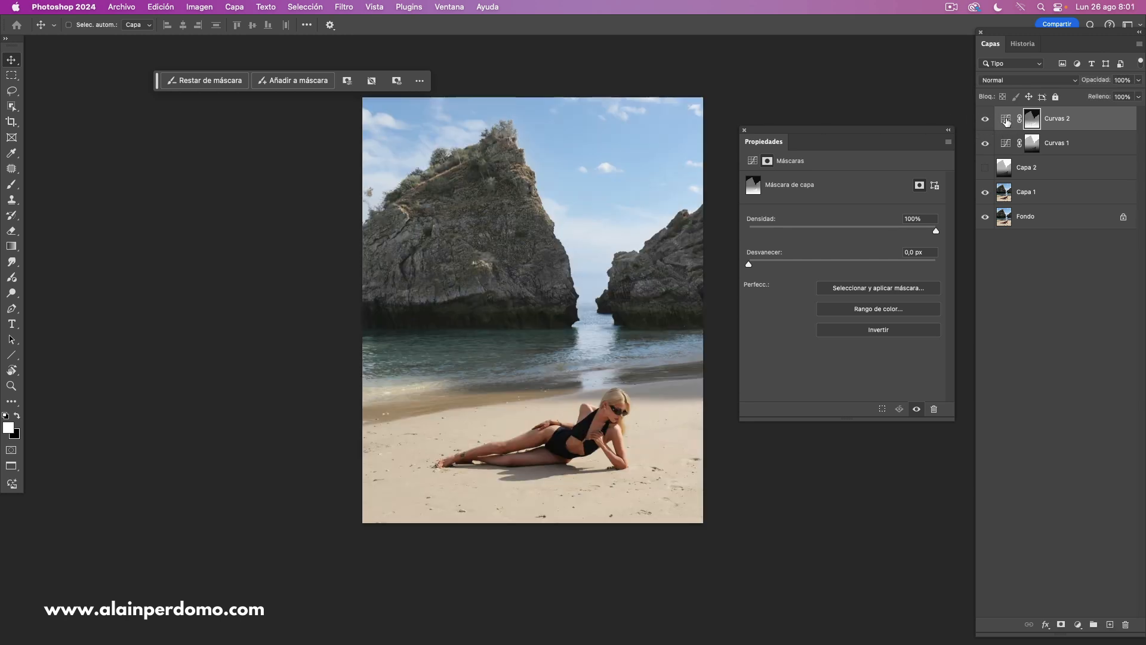
- Shape the Curvas 2 curve into a contrast S with a lowered shadow point and a highlight point at input 182, output 202
click(1006, 119)
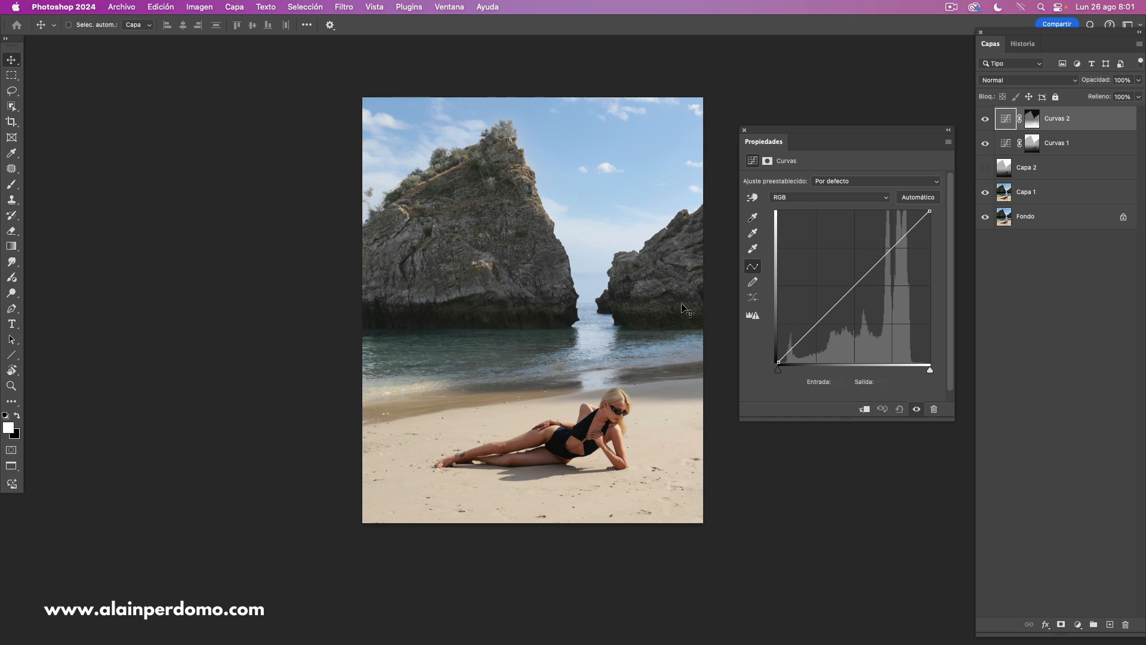
mouse_move(853, 286)
mouse_down()
mouse_move(853, 301)
mouse_move(844, 276)
mouse_move(850, 297)
mouse_up()
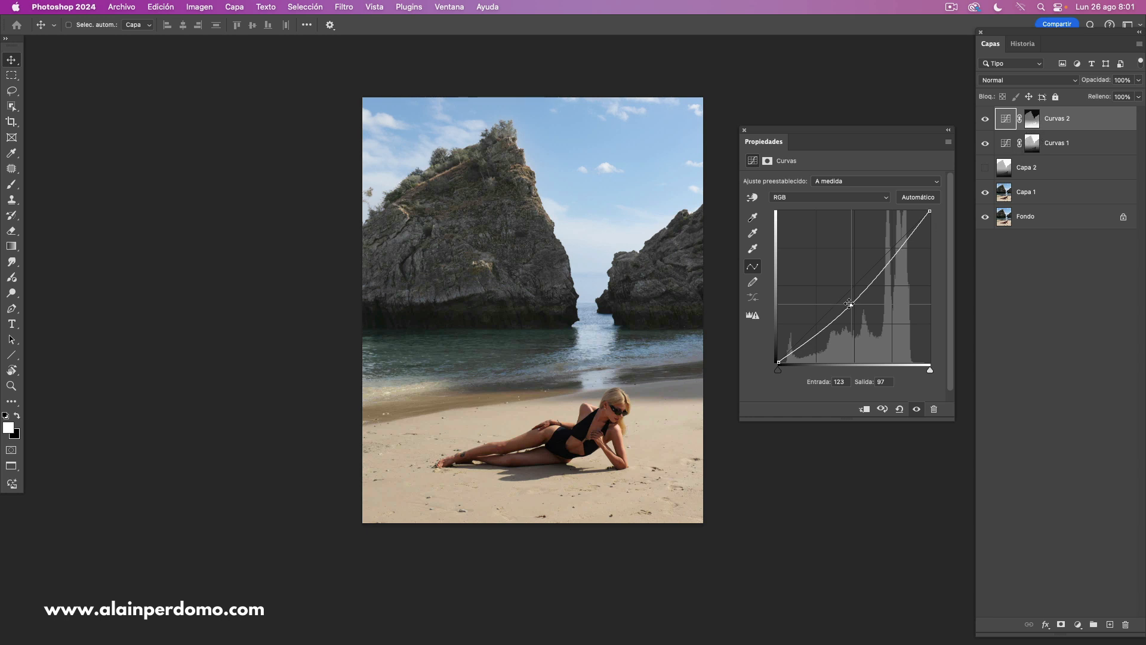
drag(852, 307, 890, 250)
click(866, 279)
drag(835, 311, 825, 323)
drag(889, 250, 885, 242)
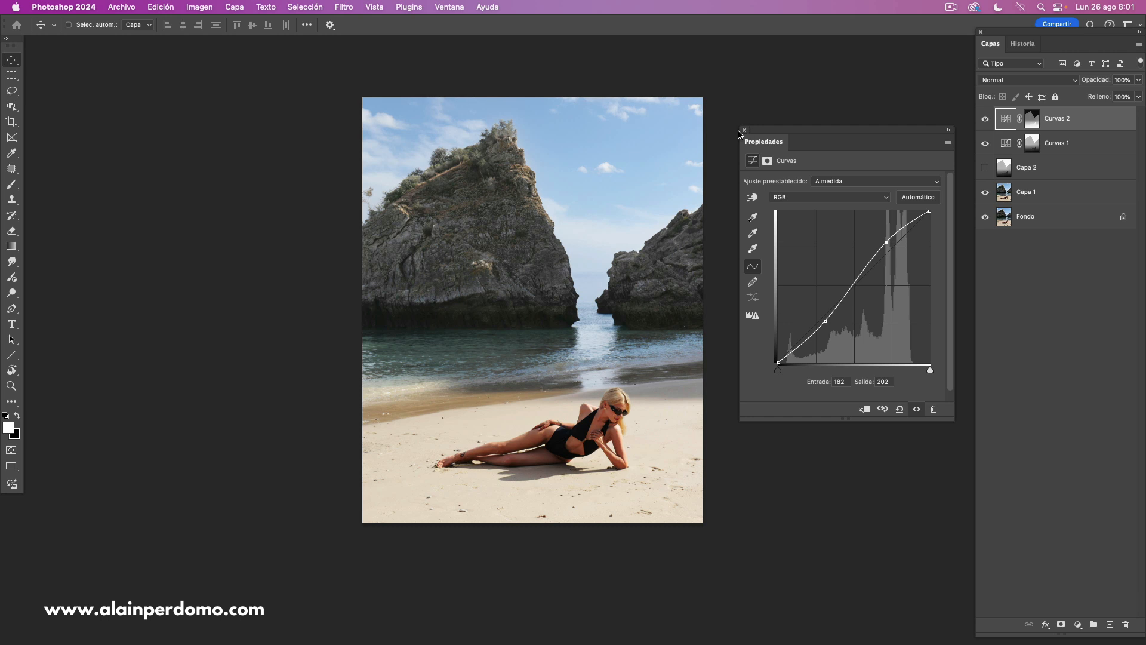
- Compare the foreground with and without the Curvas 2 contrast adjustment
click(743, 130)
click(985, 121)
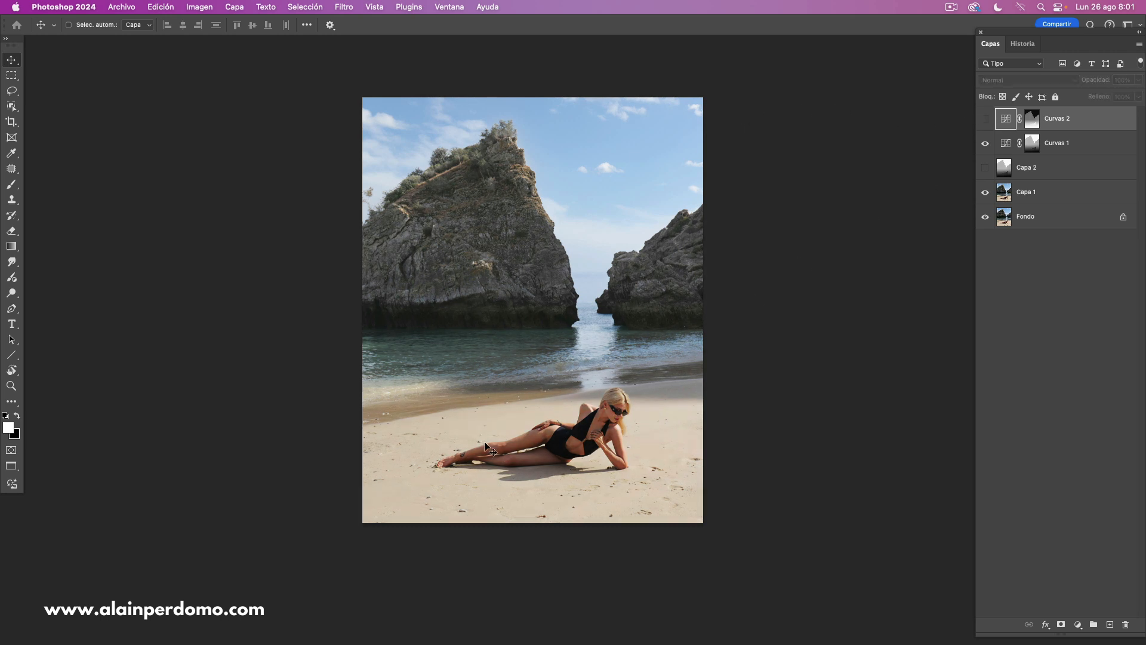
click(986, 119)
click(986, 121)
click(984, 121)
click(983, 122)
click(985, 123)
click(985, 124)
click(985, 124)
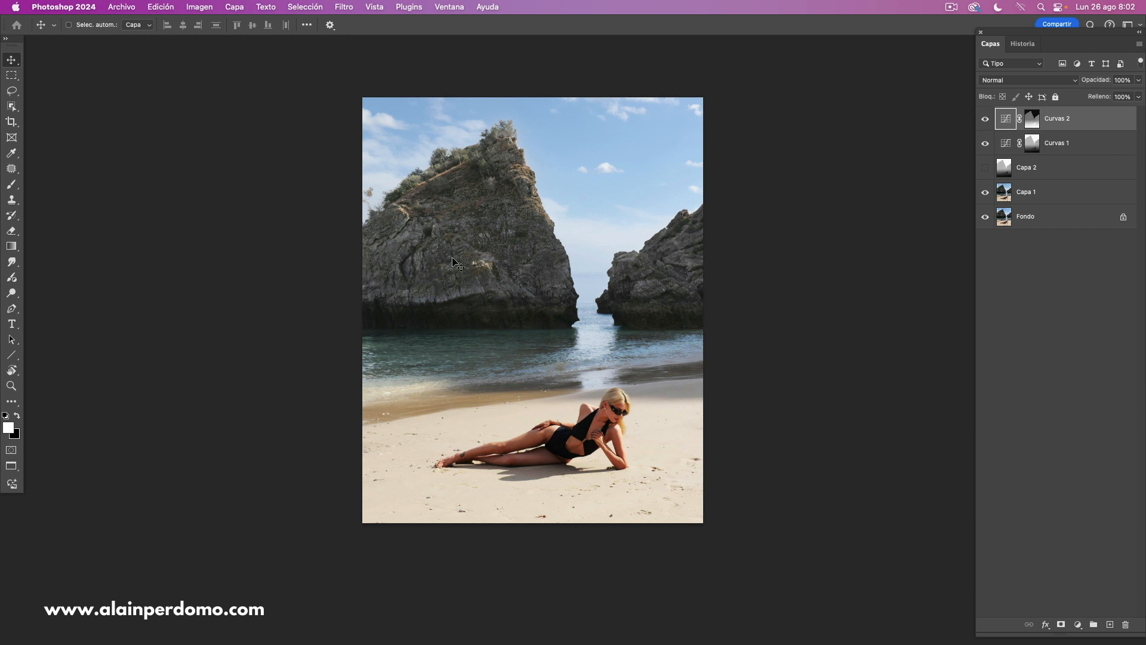
click(985, 122)
click(985, 123)
click(985, 124)
click(983, 124)
click(985, 122)
click(985, 121)
- Add a Color Lookup adjustment layer using the Crisp_Warm.look 3D LUT
click(1077, 624)
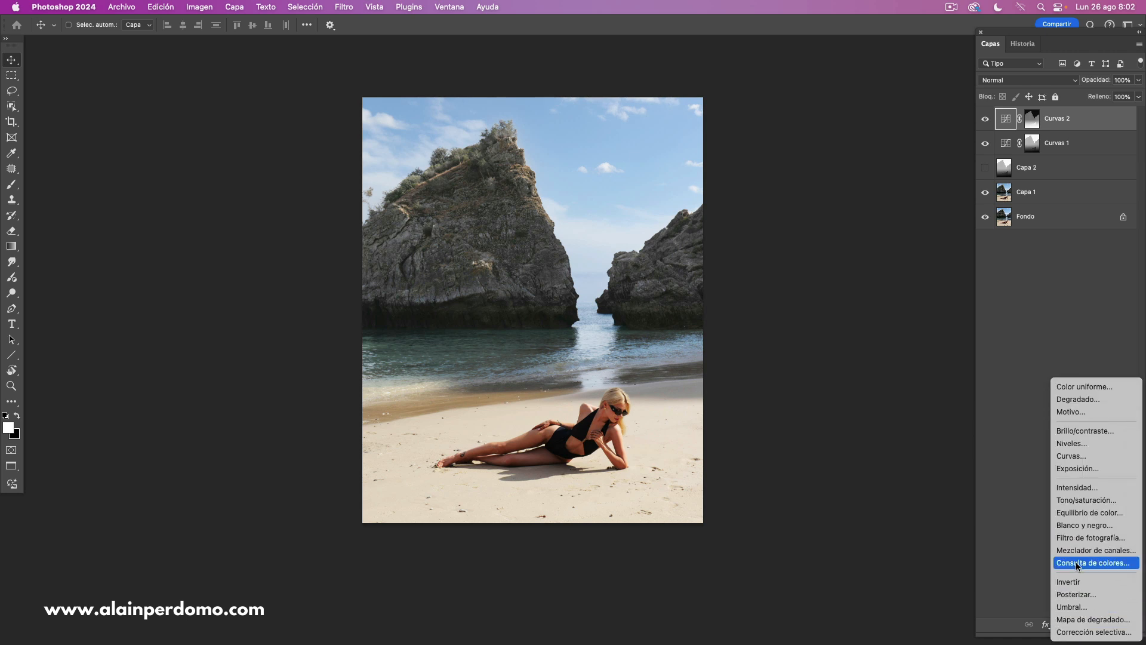
click(1082, 566)
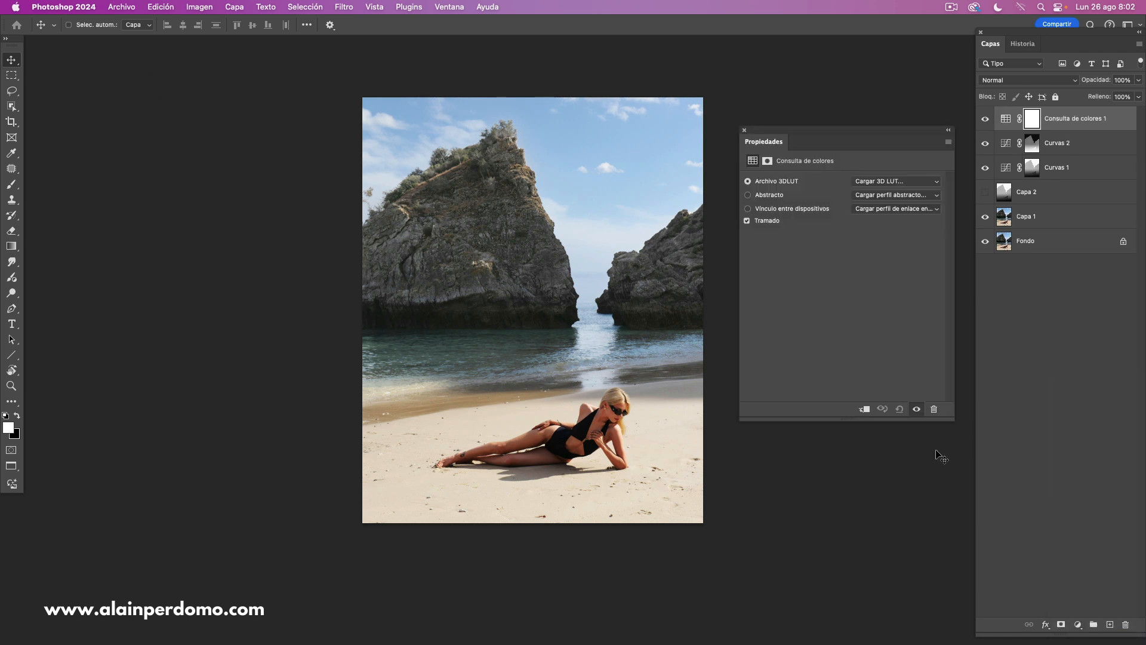
click(893, 182)
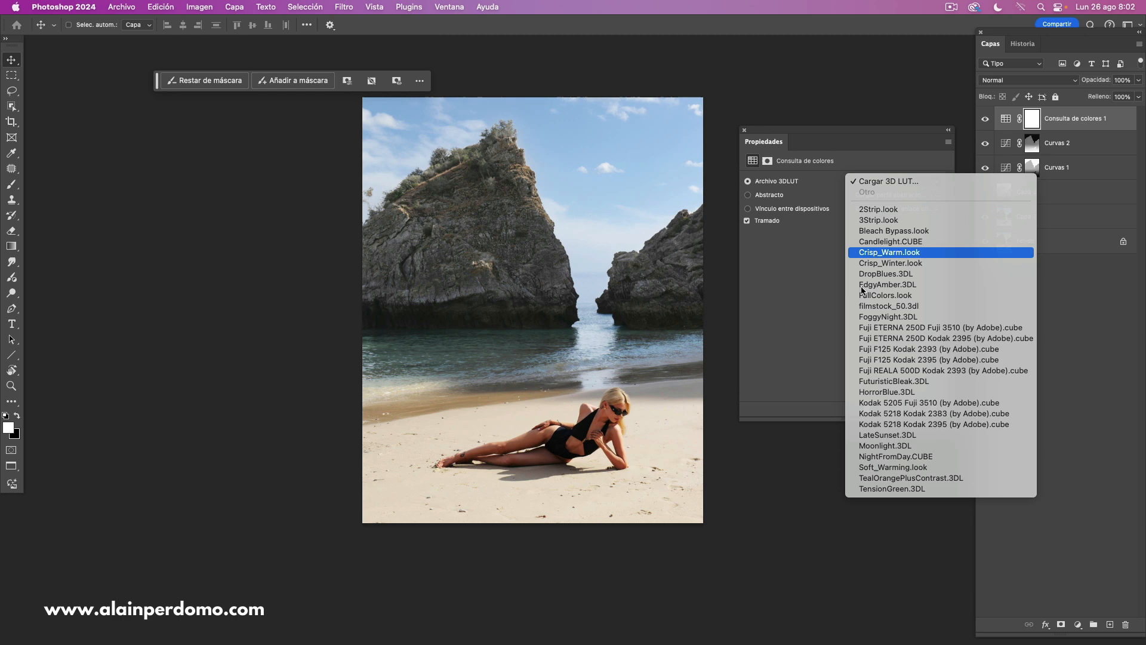
click(883, 251)
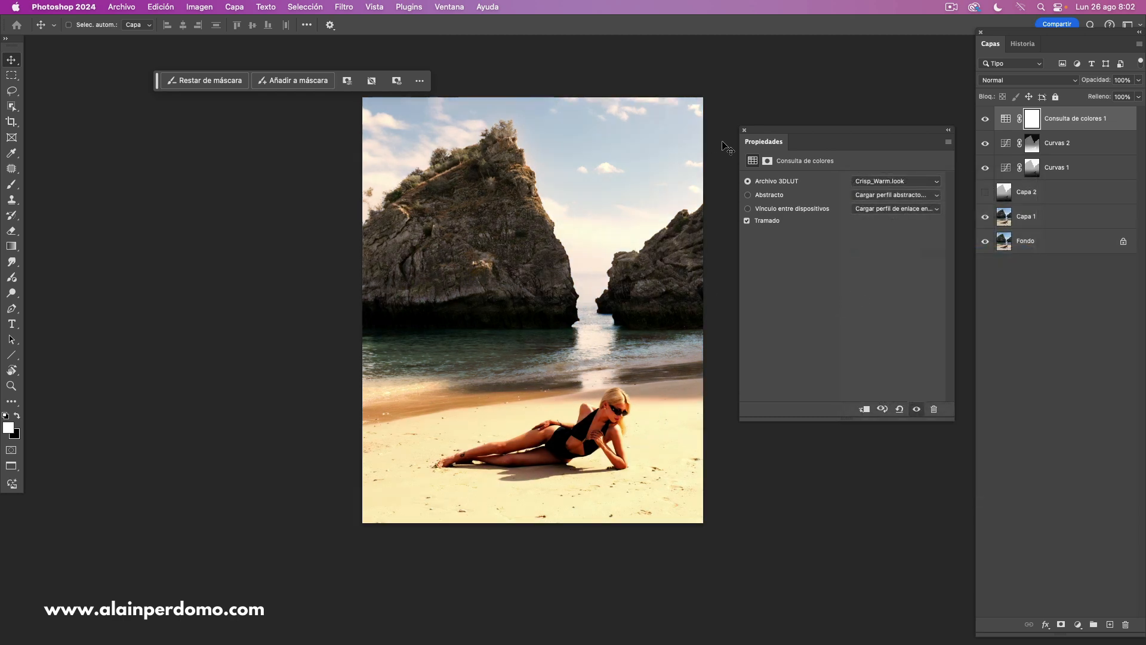
- Replace the Color Lookup layer's mask with a copy of the inverted depth mask from Curvas 2
click(744, 130)
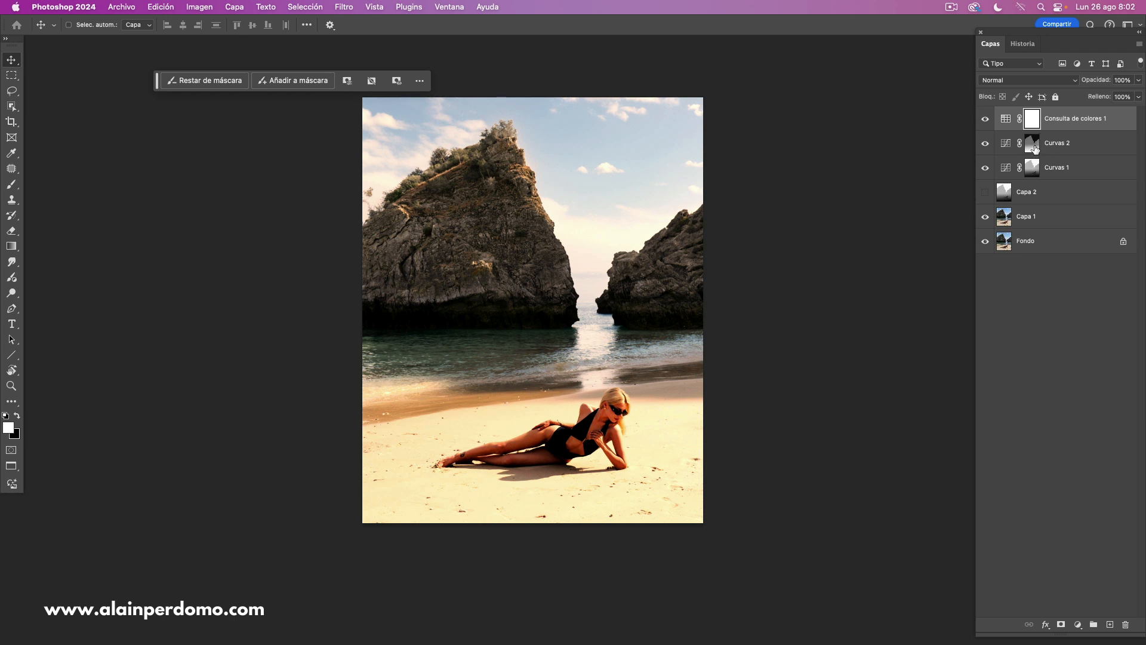
drag(1032, 149, 1029, 128)
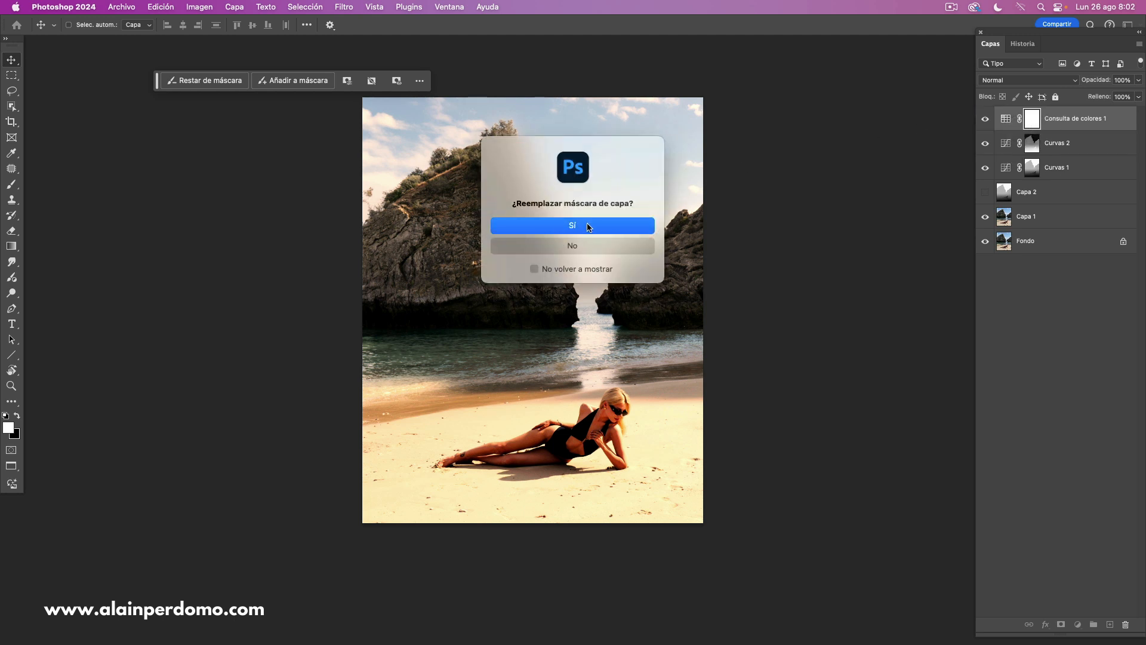
click(588, 227)
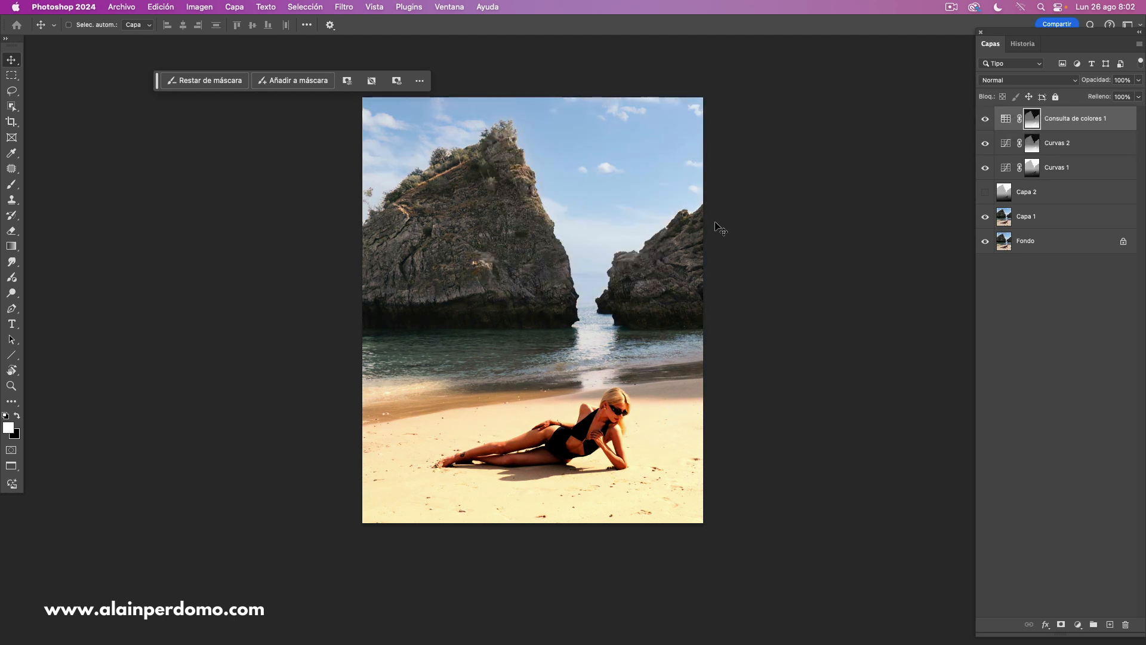
- Compare the photo with and without the masked warm Color Lookup adjustment
click(986, 120)
click(985, 121)
click(985, 123)
click(985, 123)
click(985, 120)
click(986, 119)
click(986, 119)
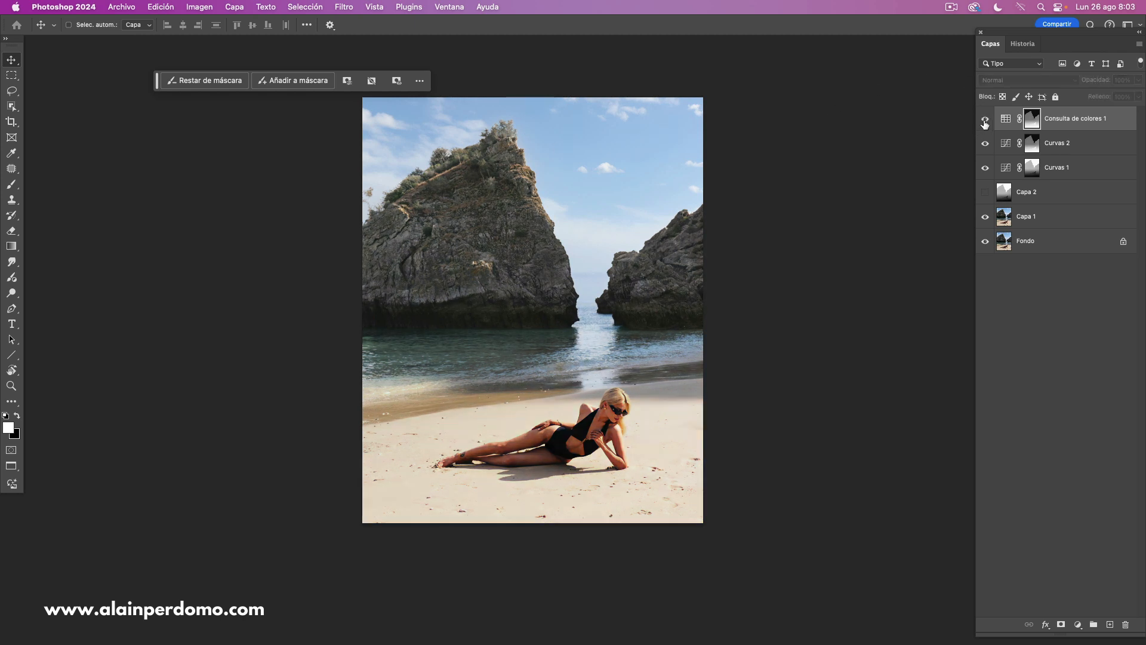
click(985, 119)
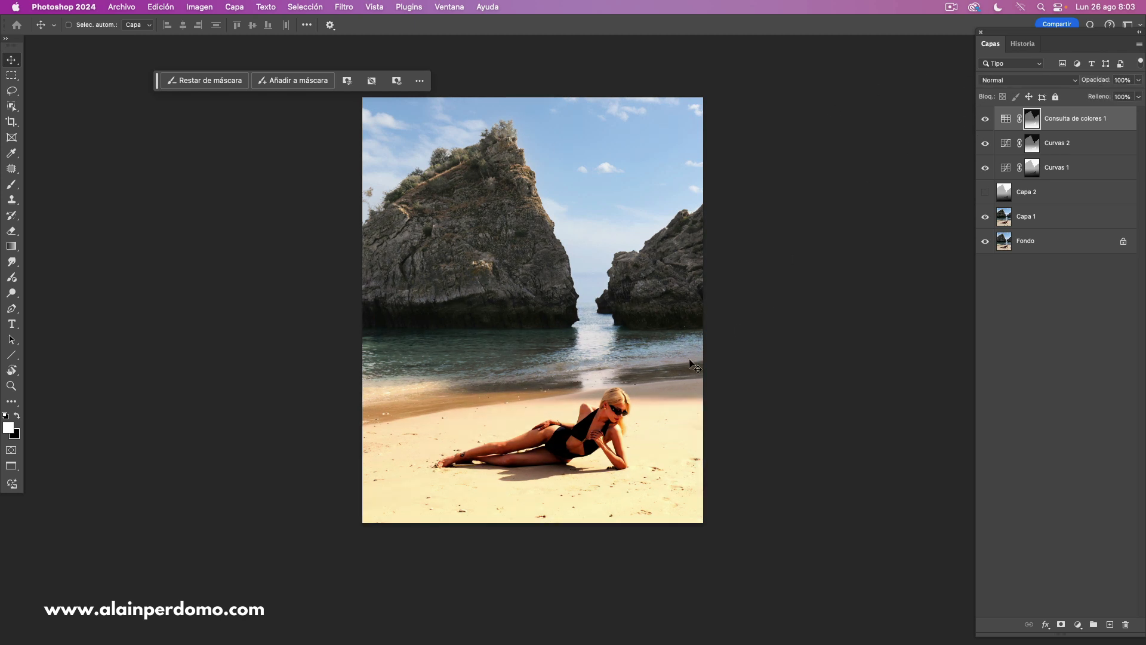
click(986, 123)
click(986, 123)
click(985, 123)
click(985, 123)
click(985, 124)
click(985, 124)
click(986, 123)
click(986, 124)
click(986, 123)
click(985, 123)
drag(586, 250, 589, 250)
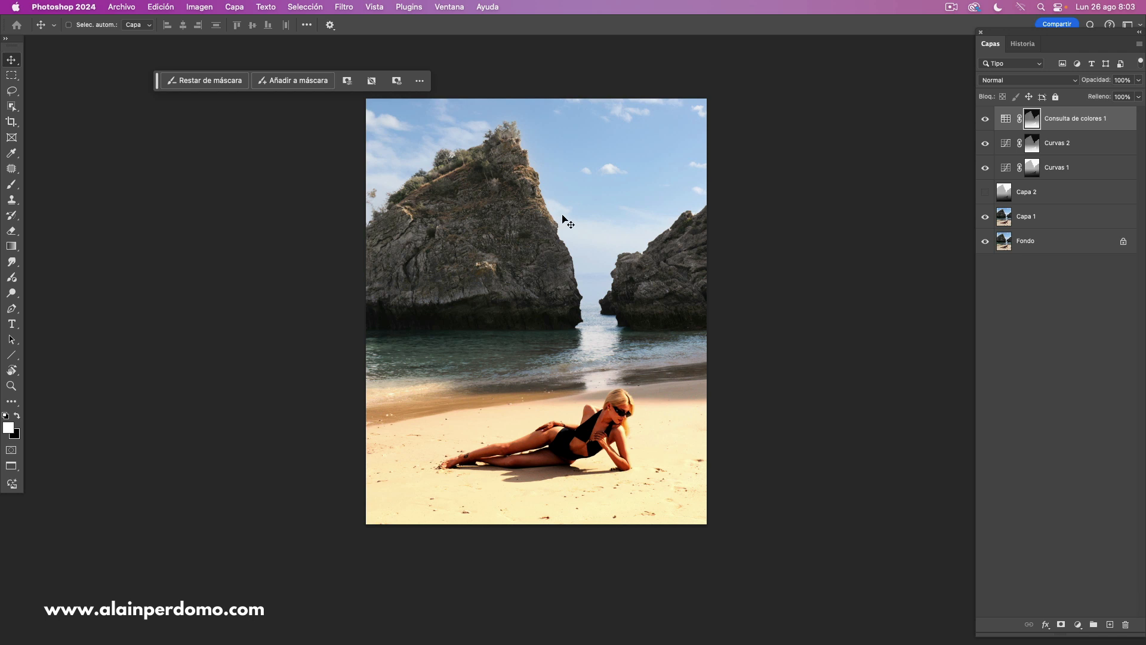
- Stamp all visible layers into a new top layer and convert it to a smart object
shift+click(1060, 241)
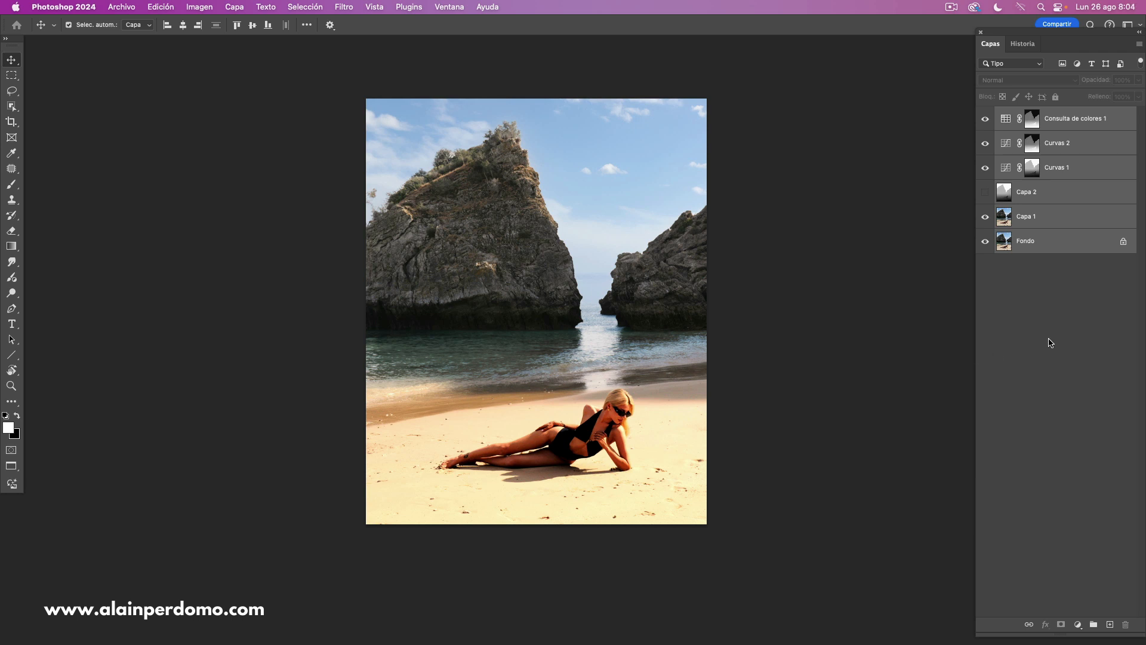
key(super+alt+shift+e)
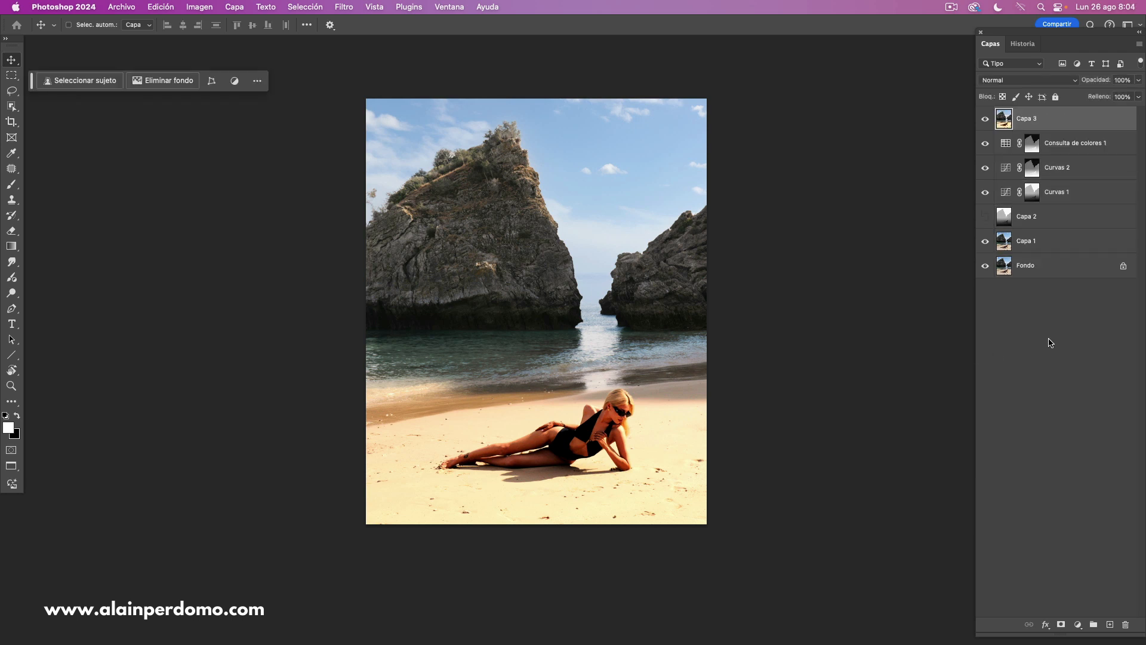
right_click(1059, 120)
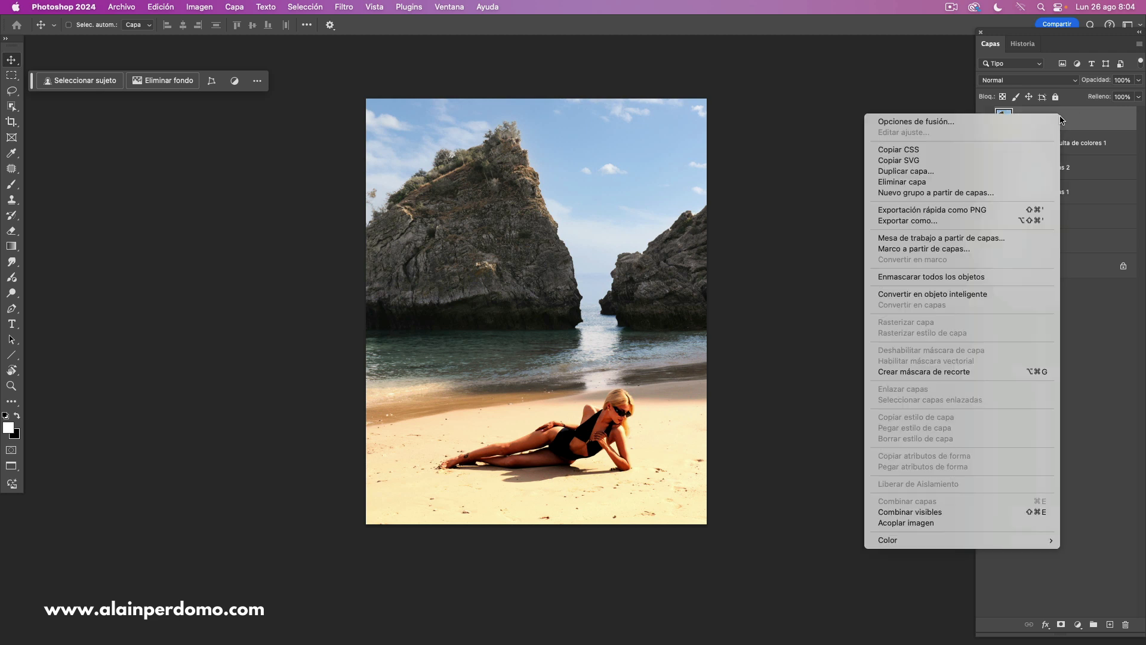
click(964, 292)
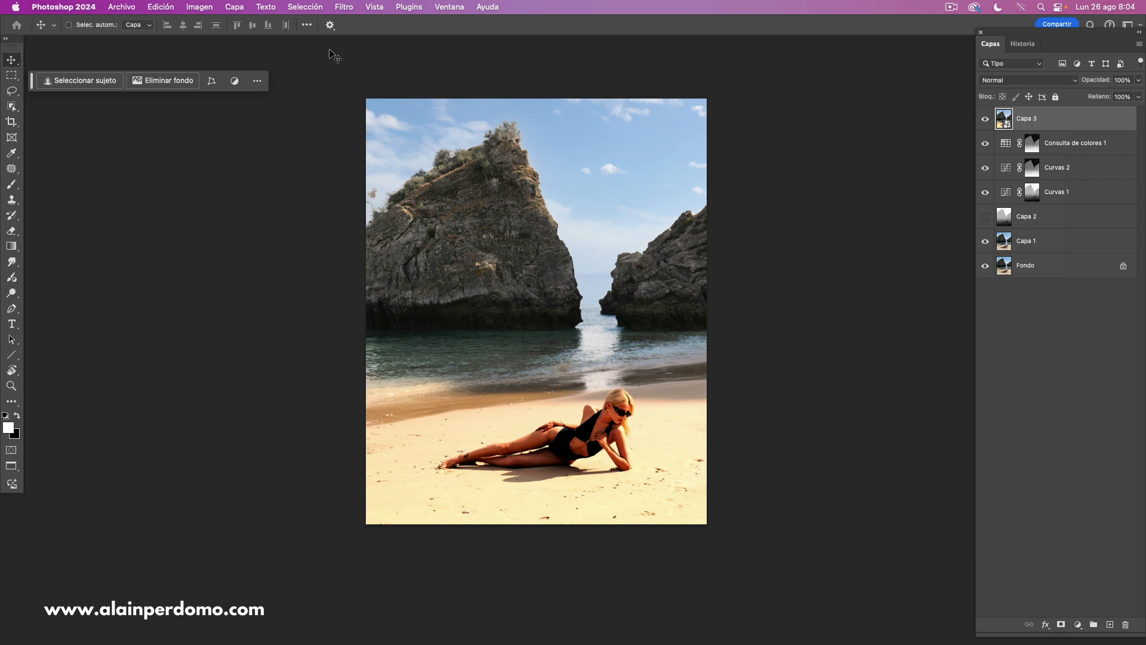
- Apply Lens Blur to the merged smart object in the Camera Raw filter with a blur amount of 29
click(346, 11)
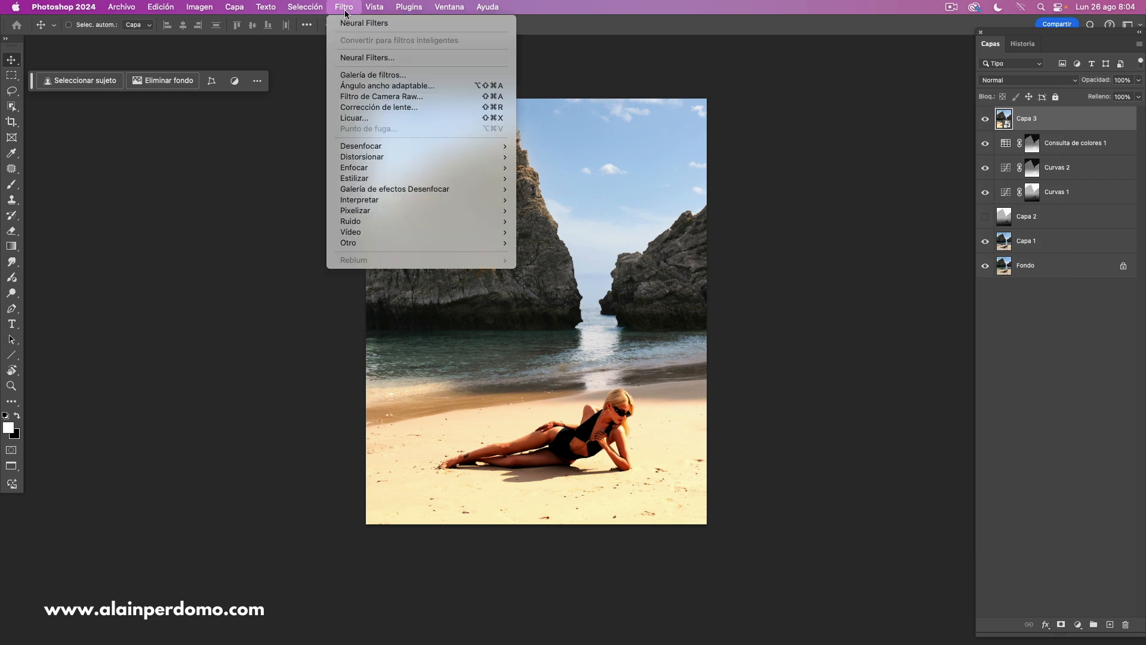
click(387, 97)
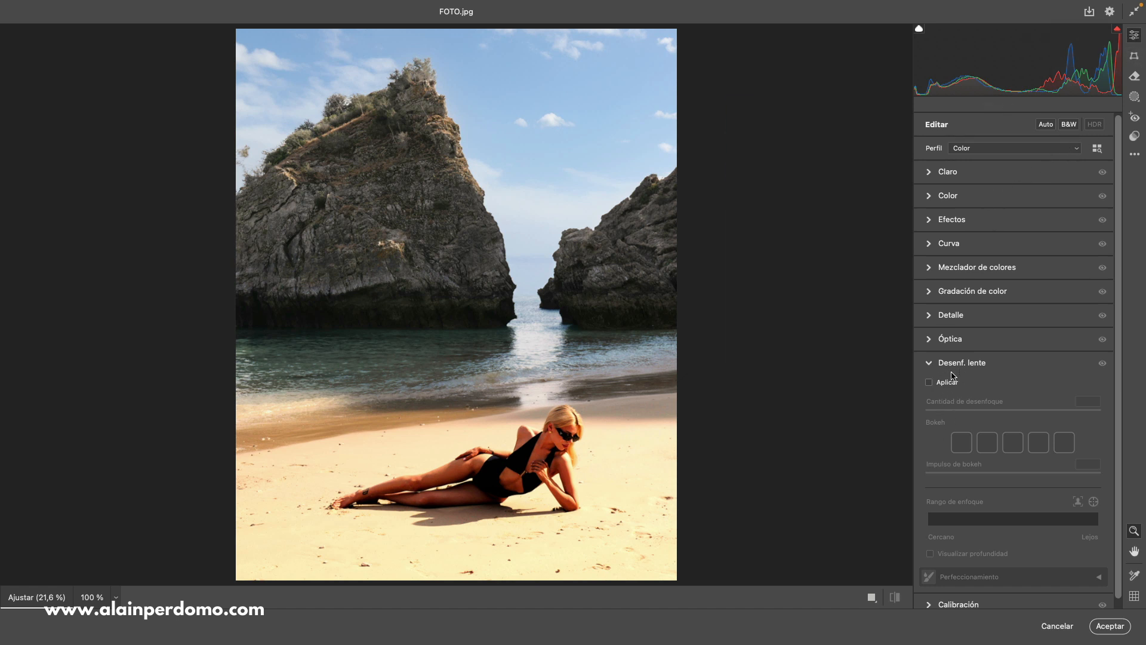
click(930, 382)
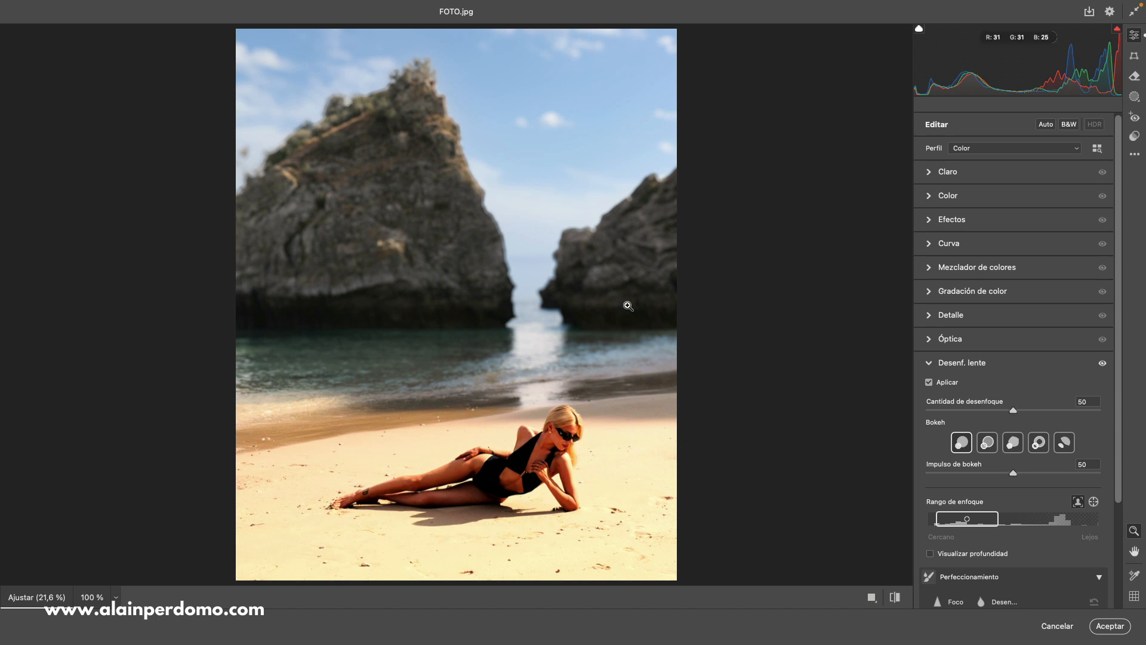
drag(1013, 413, 977, 413)
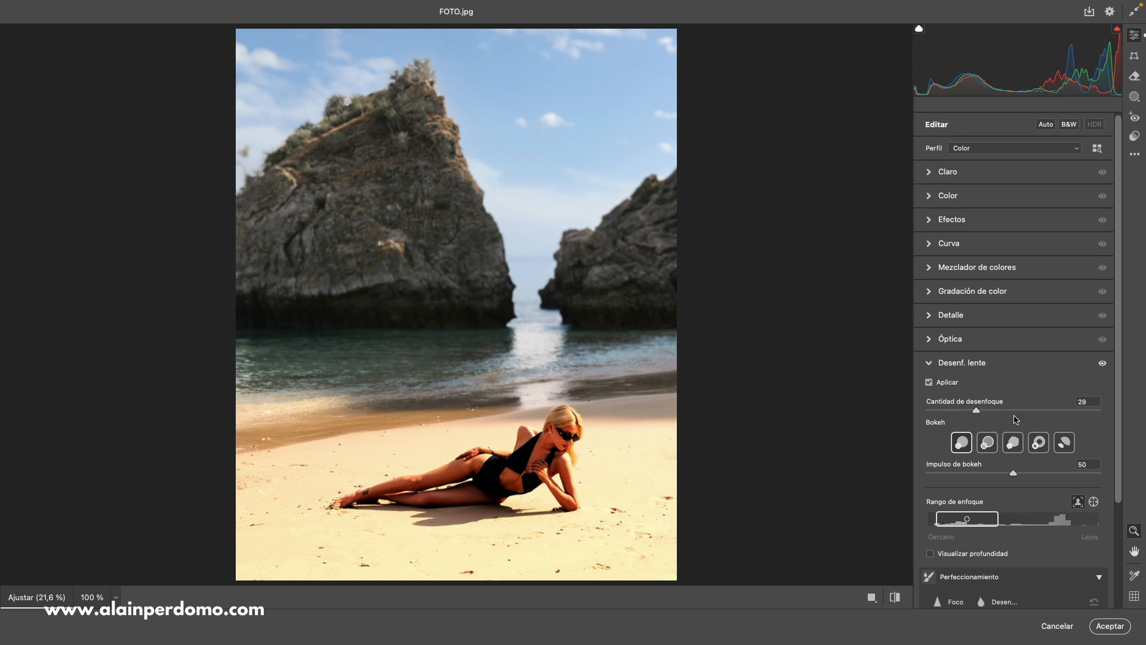
- Inspect the Lens Blur depth visualization over the beach photo, and switch back to the normal preview
scroll(1050, 385, down, 3)
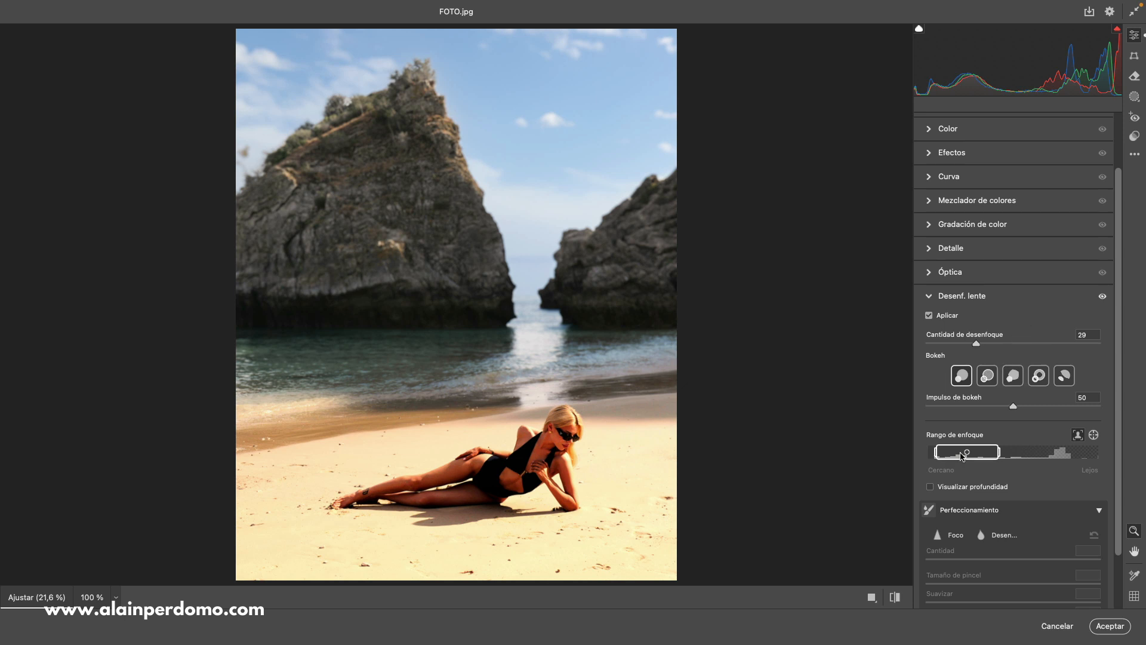
click(930, 488)
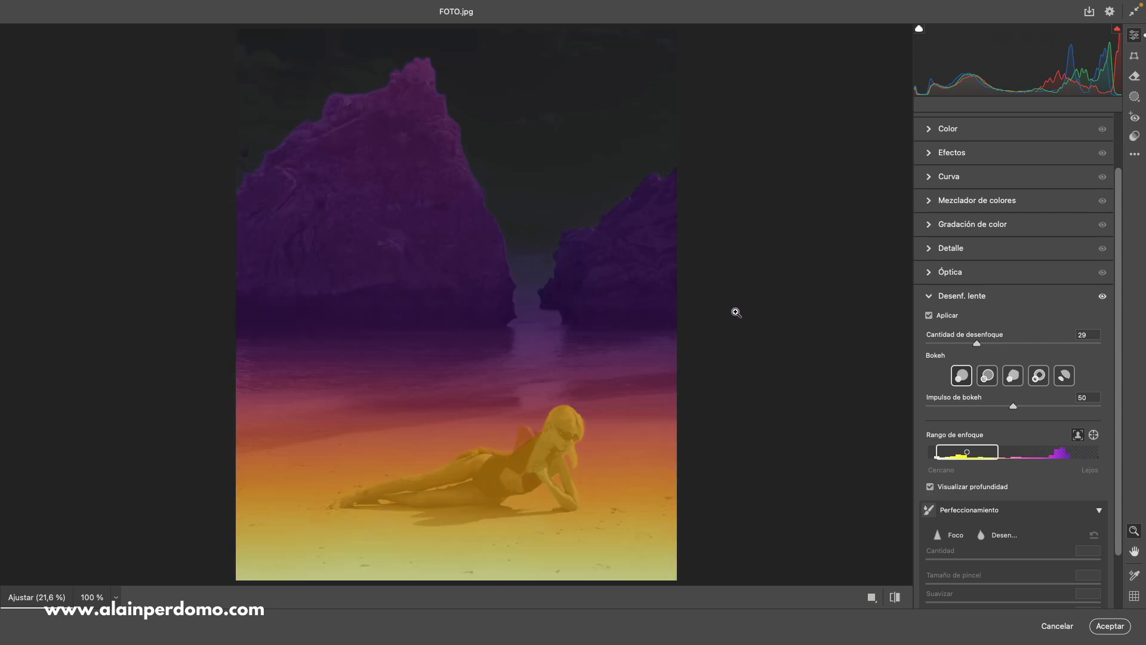
click(930, 487)
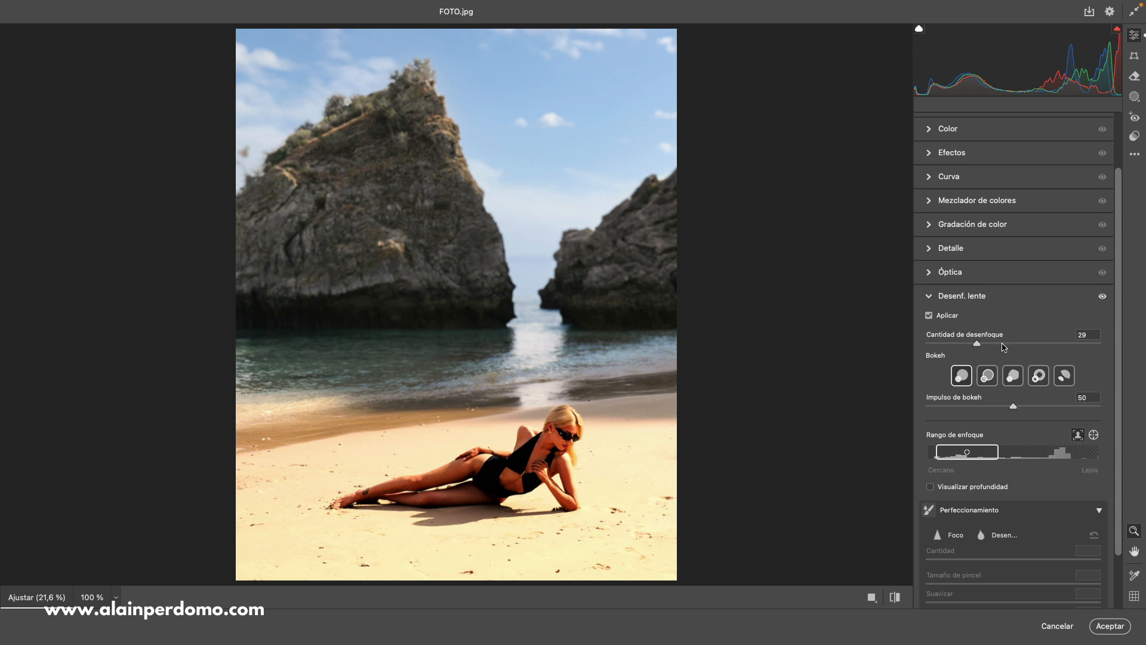
- Raise the Lens Blur amount to 46 and apply the Camera Raw filter to the merged smart object
drag(978, 345, 1016, 346)
drag(1013, 345, 1005, 345)
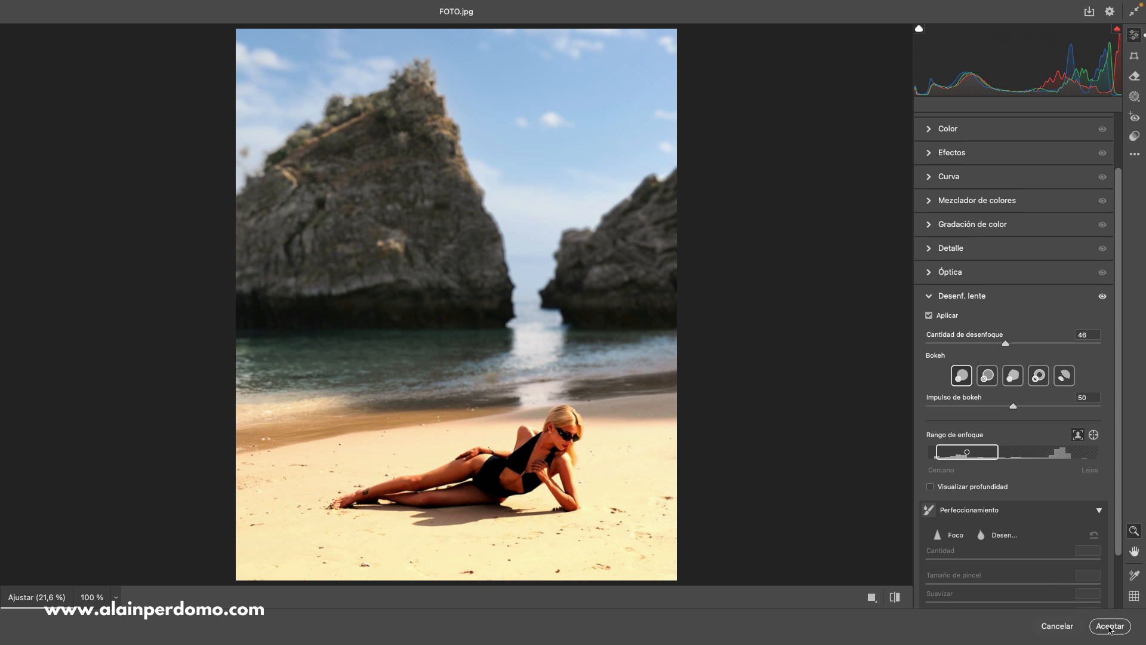
click(1109, 626)
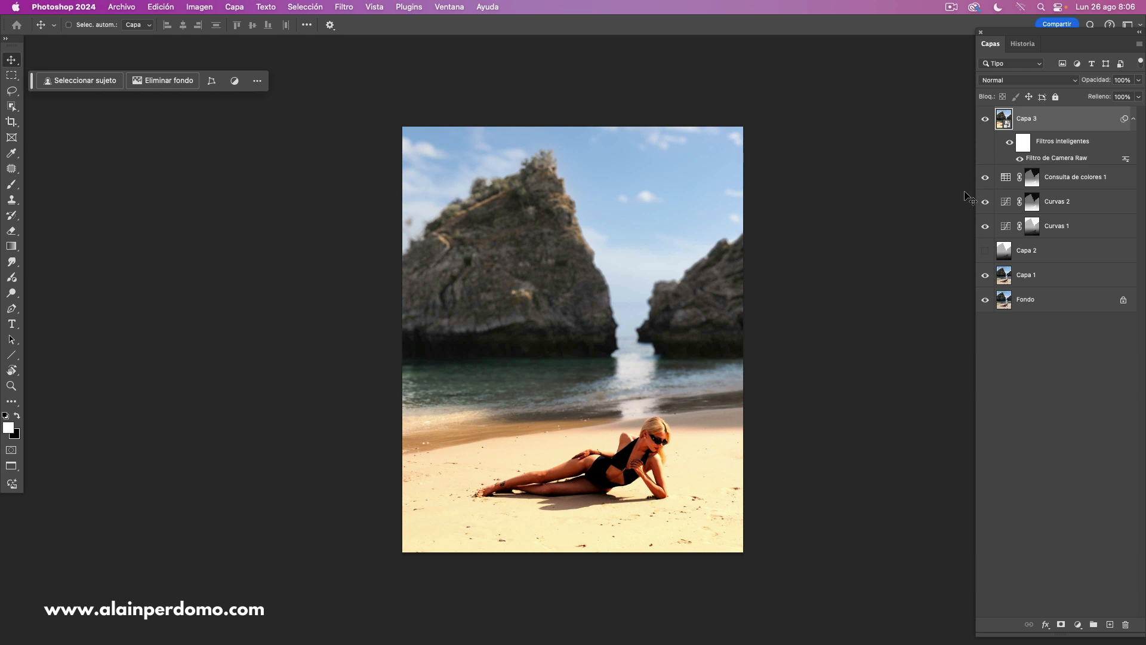
- Compare the original Fondo layer alone with the fully edited photo several times, leaving the edited layers visible
drag(617, 246, 603, 240)
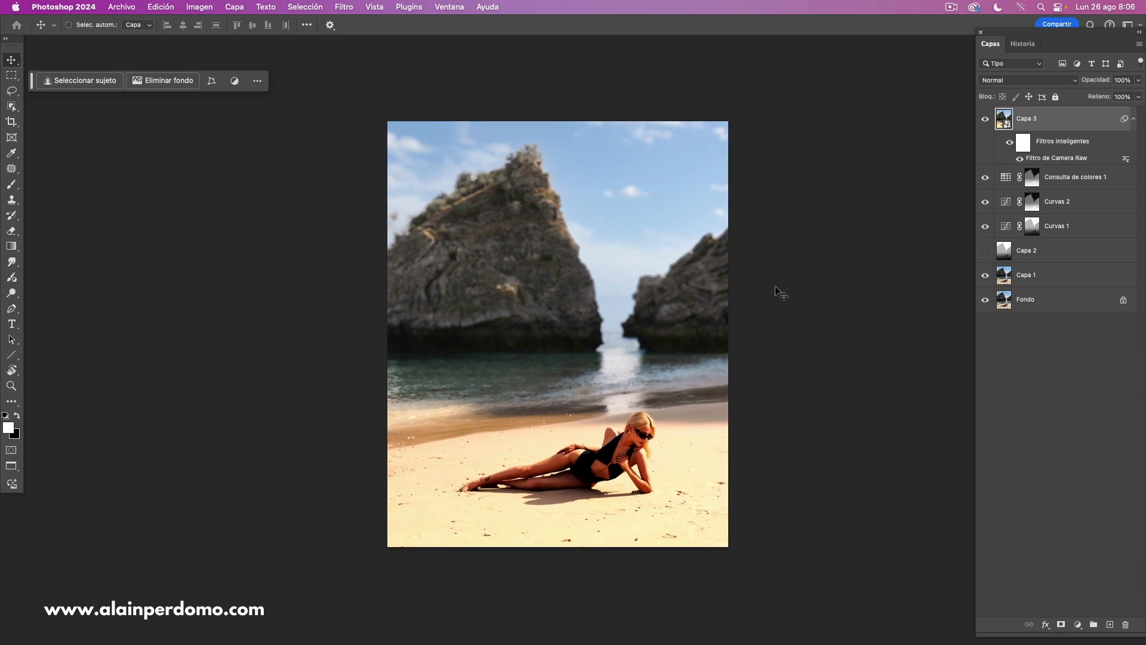
alt+click(985, 301)
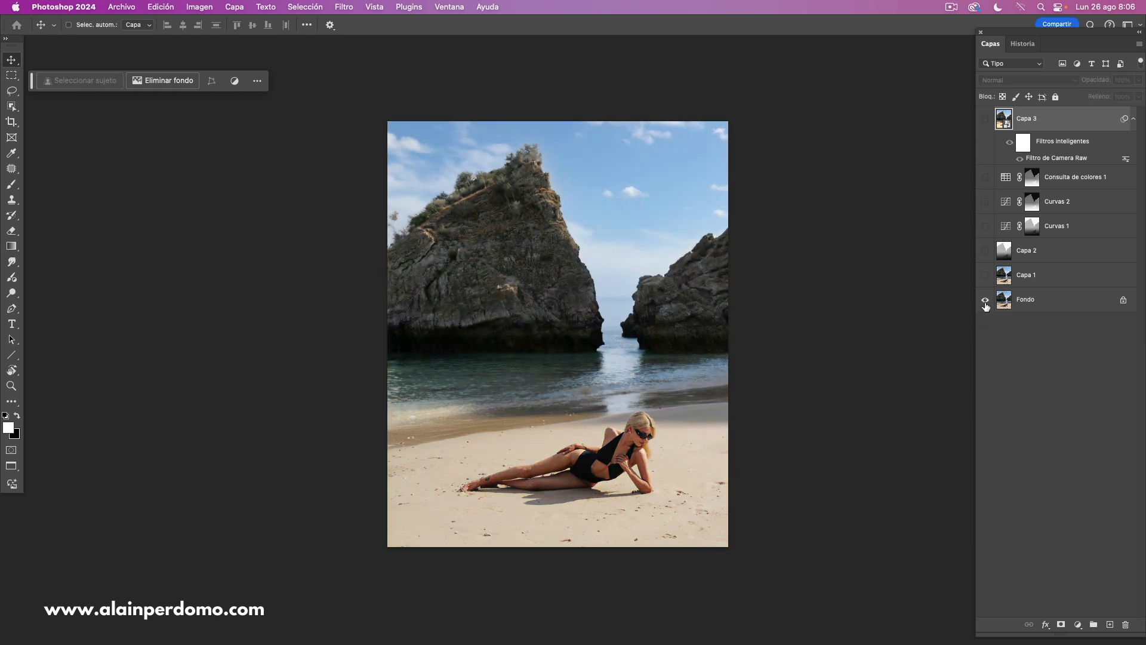
alt+click(985, 302)
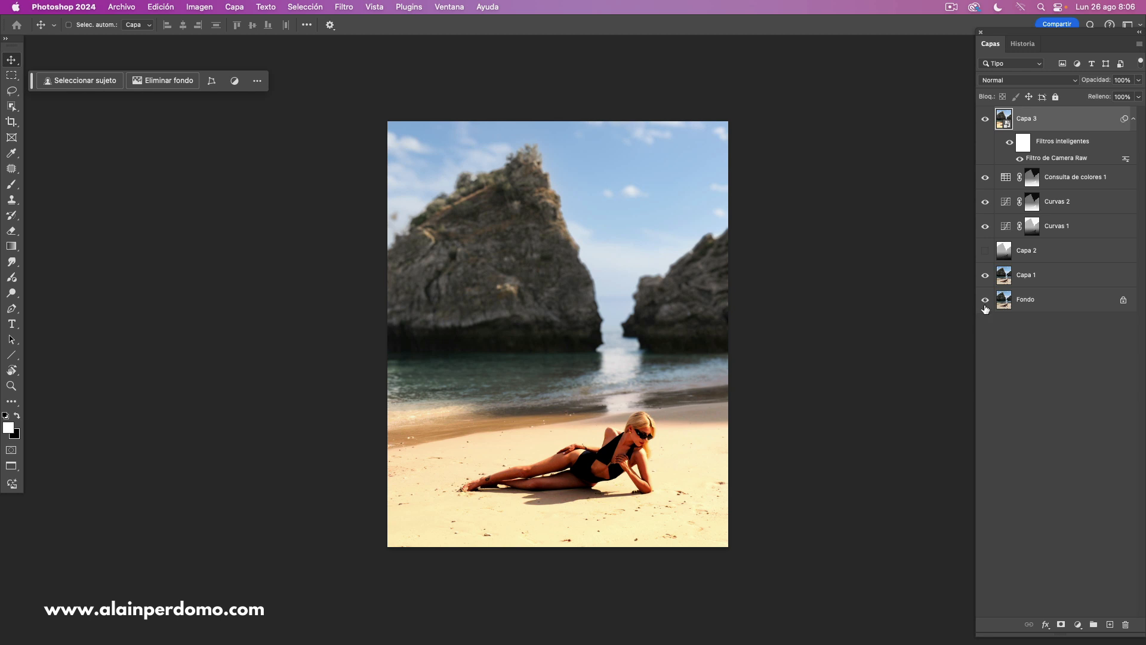
alt+click(985, 302)
alt+click(985, 302)
alt+click(984, 302)
alt+click(983, 303)
alt+click(983, 303)
alt+click(983, 302)
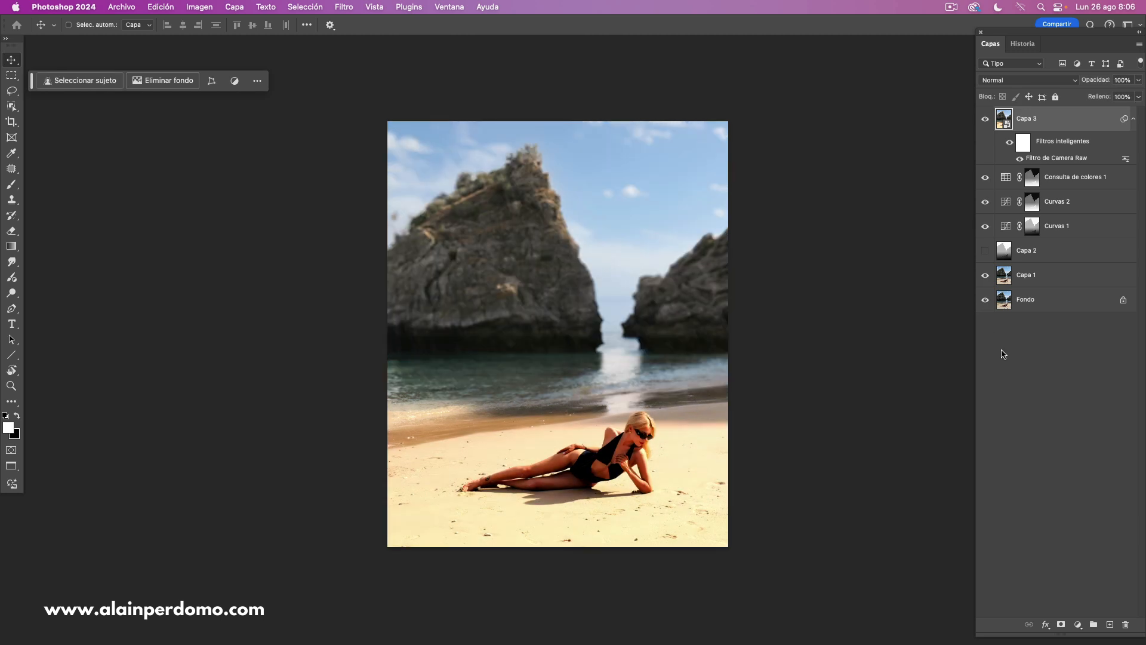